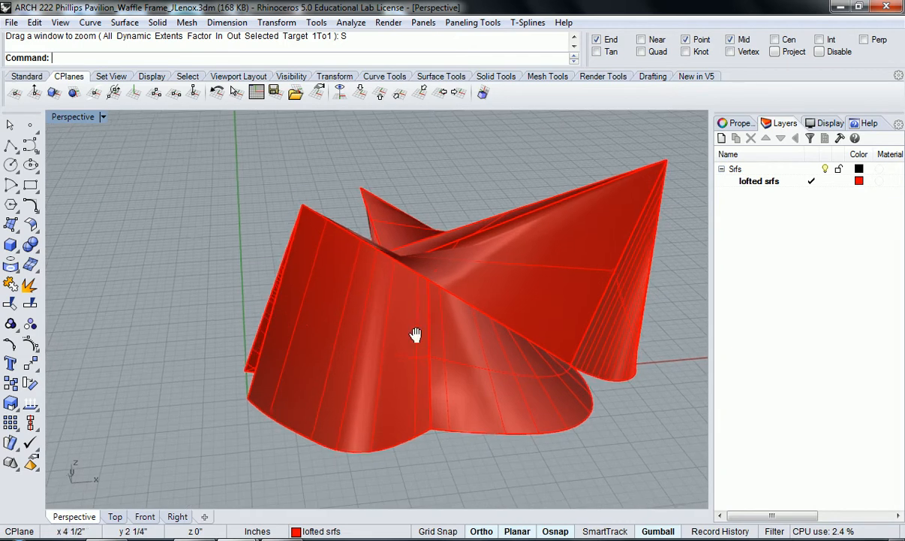
- Copy the curved lofted surface at the front-left end of the pavilion and paste a duplicate in place
{"action": "mouse_move", "coordinate": [428, 334]}
{"action": "right_mouse_down", "text": "shift"}
{"action": "mouse_move", "coordinate": [400, 338]}
{"action": "mouse_move", "coordinate": [413, 329]}
{"action": "right_mouse_up", "text": "shift"}
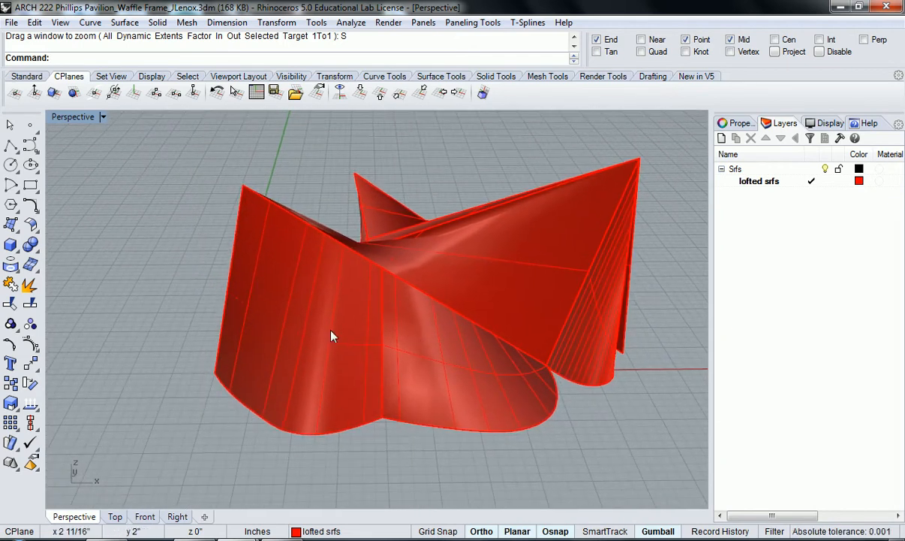
{"action": "left_click", "coordinate": [332, 331]}
{"action": "right_click_drag", "start_coordinate": [332, 332], "coordinate": [341, 350]}
{"action": "key", "text": "ctrl+c"}
{"action": "key", "text": "ctrl+v"}
- Create a new top-level layer and move the pasted surface onto it
{"action": "left_click", "coordinate": [721, 170]}
{"action": "left_click", "coordinate": [722, 139]}
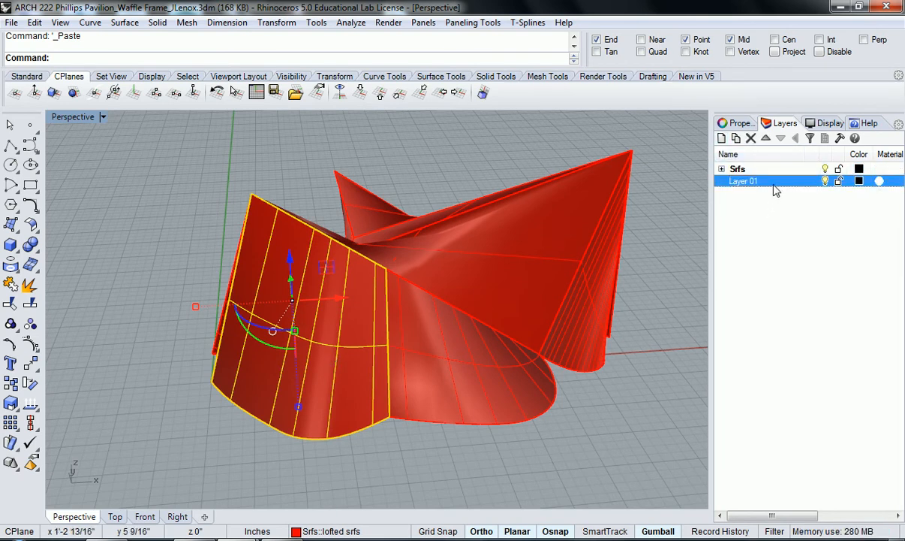
{"action": "right_click", "coordinate": [735, 181]}
{"action": "left_click", "coordinate": [754, 411]}
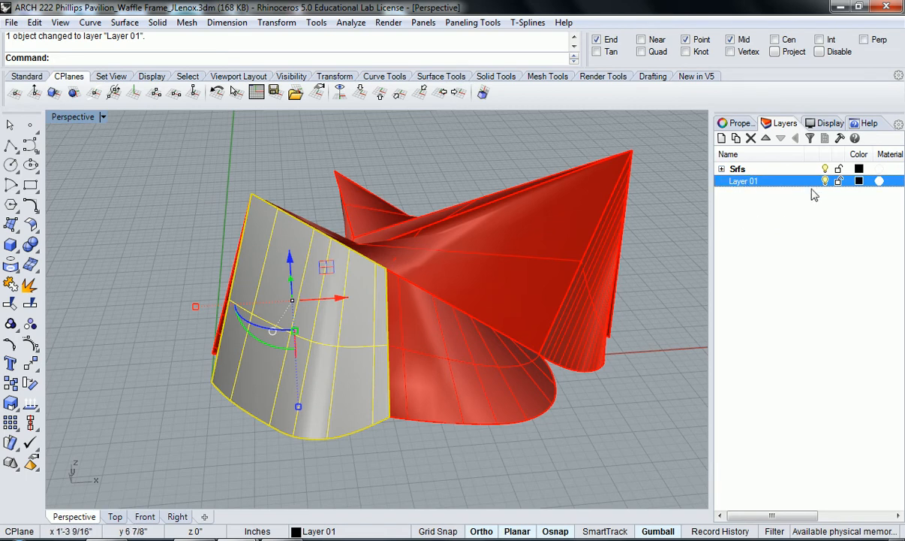
- Try to rename Layer 01 as Srfs
{"action": "left_click", "coordinate": [749, 183]}
{"action": "left_click", "coordinate": [759, 183]}
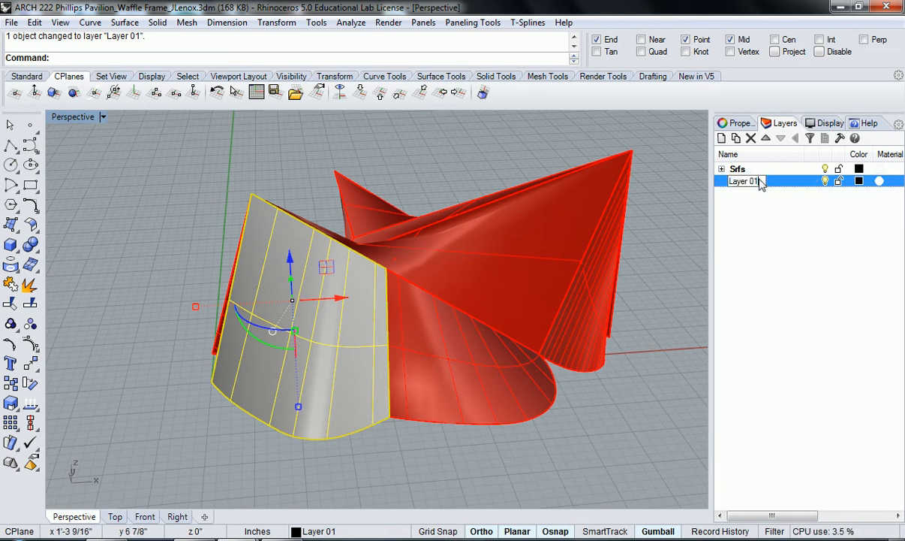
{"action": "left_click_drag", "start_coordinate": [761, 182], "coordinate": [725, 183]}
{"action": "type", "text": "SR"}
{"action": "type", "text": "rfs"}
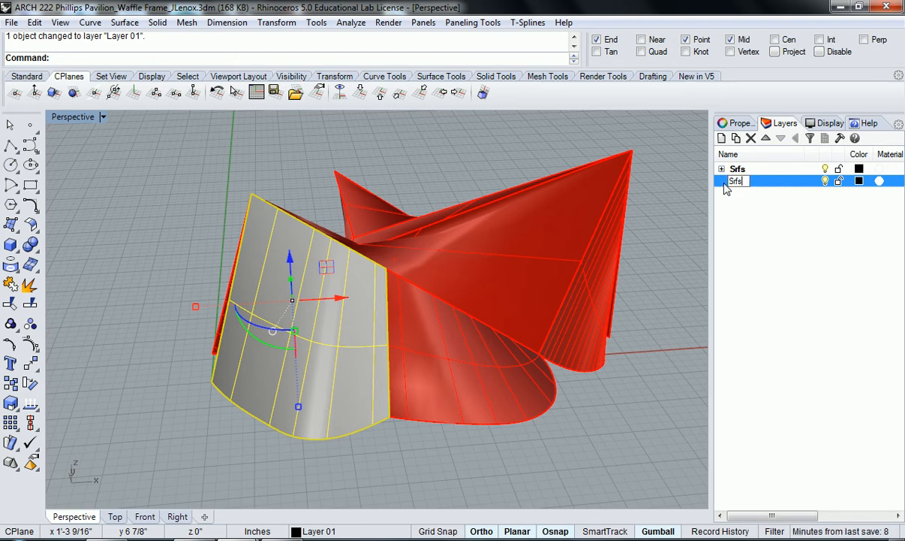
{"action": "key", "text": "Return"}
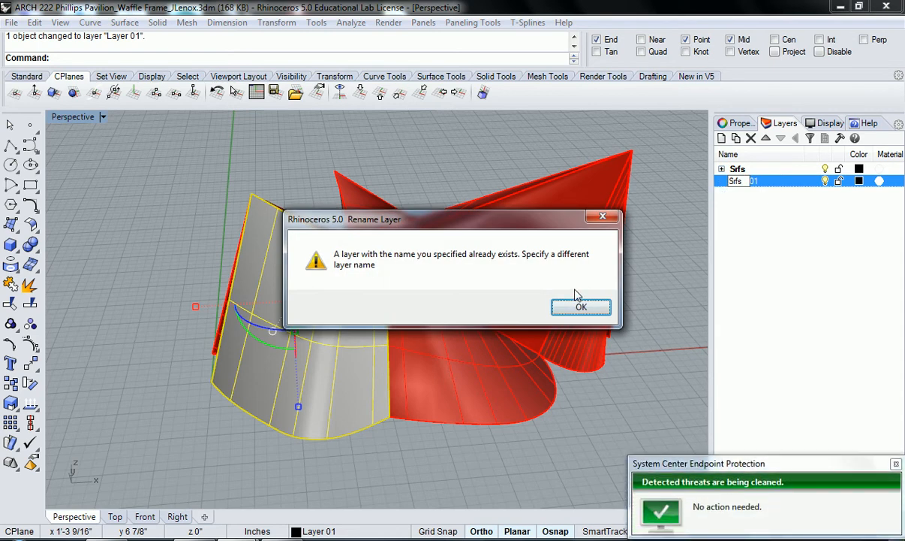
{"action": "left_click", "coordinate": [581, 308]}
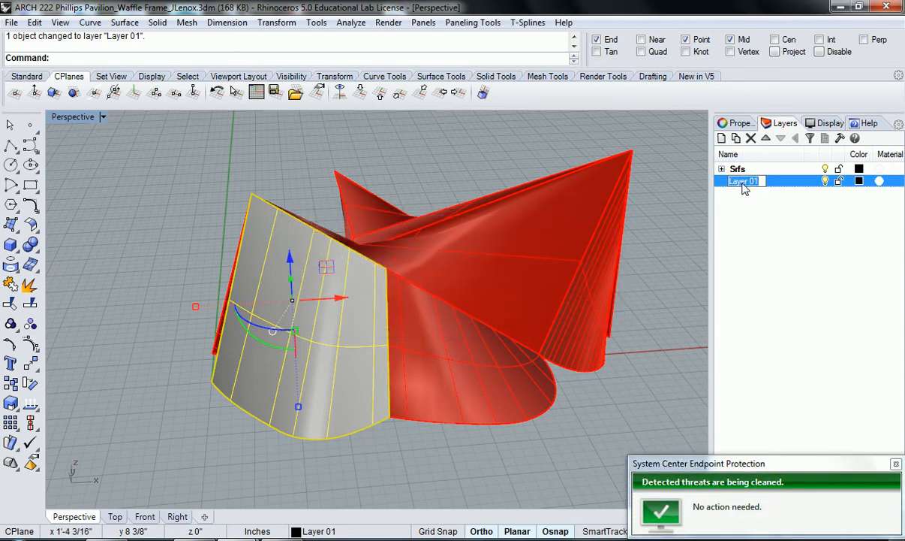
- Rename Layer 01 as Waffle Frame Srfs
{"action": "type", "text": "waffle Frame"}
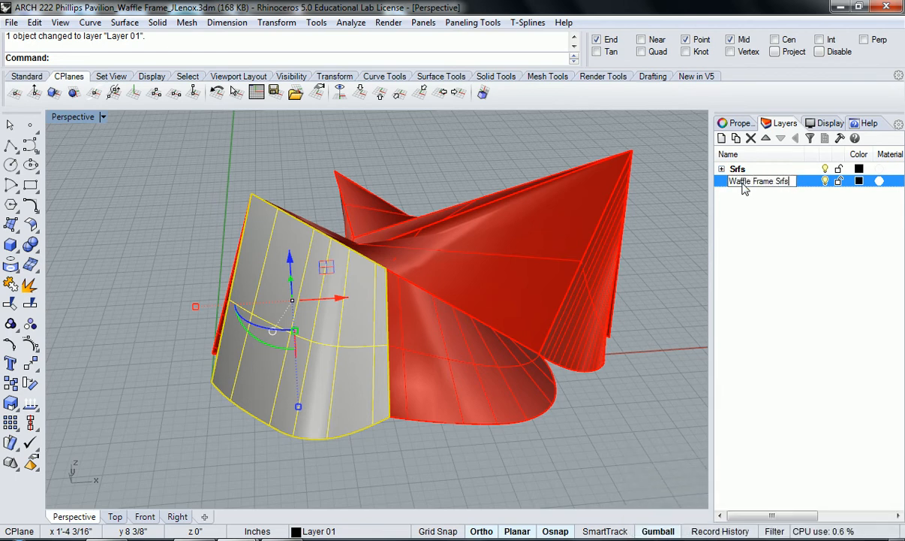
{"action": "key", "text": "Return"}
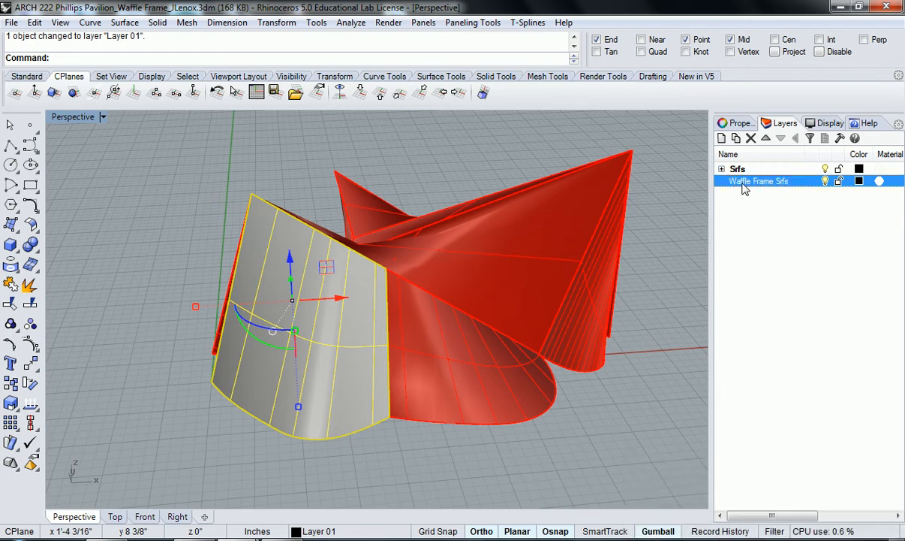
{"action": "left_click", "coordinate": [722, 169]}
{"action": "left_click", "coordinate": [722, 169]}
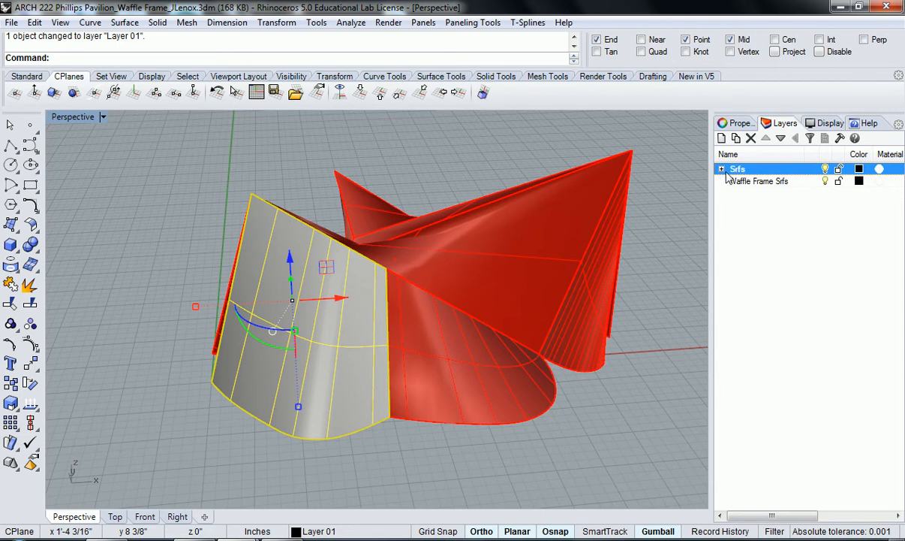
- Move all pavilion surfaces, including the copy, about 8 3/8 inches in the negative Y direction
{"action": "right_click_drag", "start_coordinate": [441, 263], "coordinate": [411, 278]}
{"action": "left_click", "coordinate": [596, 436]}
{"action": "mouse_move", "coordinate": [596, 436]}
{"action": "right_mouse_down"}
{"action": "mouse_move", "coordinate": [562, 395]}
{"action": "mouse_move", "coordinate": [566, 416]}
{"action": "mouse_move", "coordinate": [607, 435]}
{"action": "right_mouse_up"}
{"action": "left_click_drag", "start_coordinate": [124, 145], "coordinate": [137, 125]}
{"action": "scroll", "coordinate": [143, 143], "scroll_direction": "down", "scroll_amount": 5}
{"action": "right_click_drag", "start_coordinate": [239, 260], "coordinate": [329, 309], "text": "shift"}
{"action": "type", "text": "m"}
{"action": "key", "text": "Return"}
{"action": "left_click", "coordinate": [520, 316]}
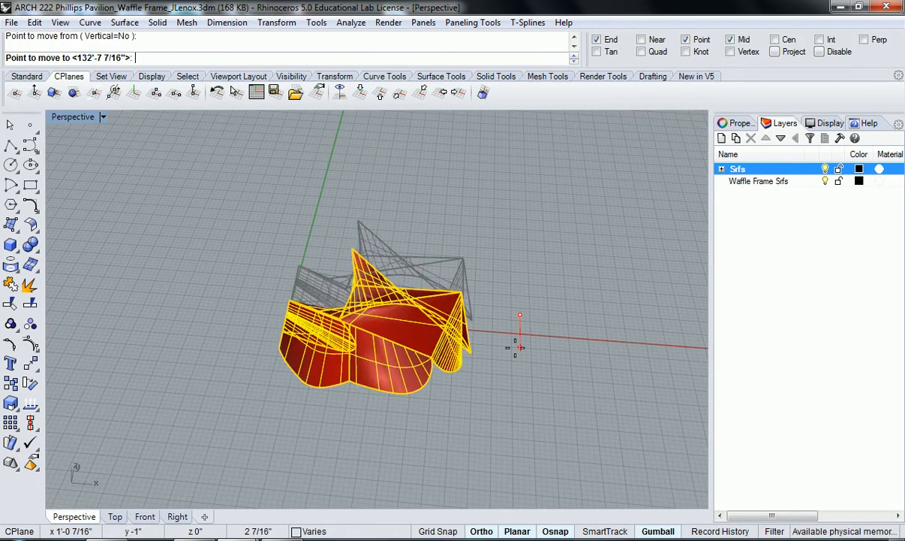
{"action": "right_click_drag", "start_coordinate": [514, 381], "coordinate": [499, 271], "text": "shift"}
{"action": "scroll", "coordinate": [507, 309], "scroll_direction": "down", "scroll_amount": 2}
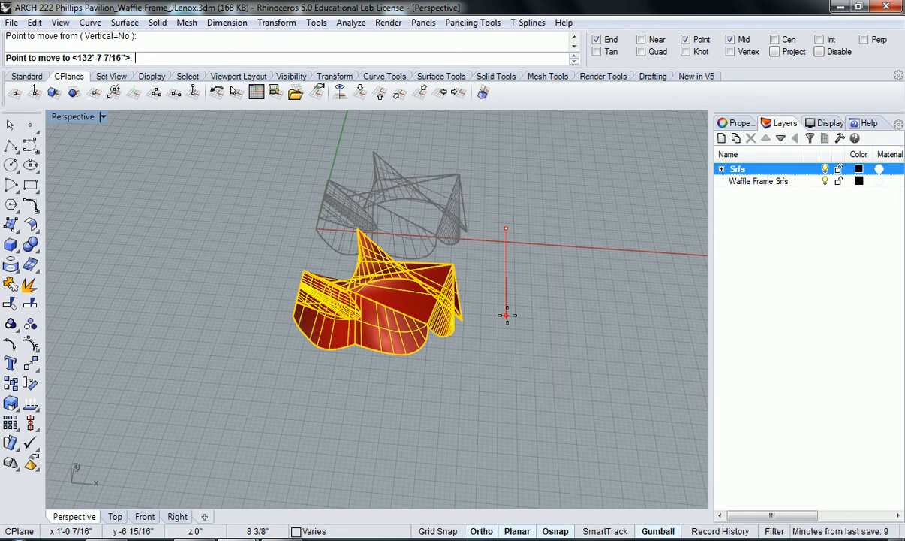
{"action": "left_click", "coordinate": [507, 314]}
{"action": "mouse_move", "coordinate": [478, 298]}
{"action": "right_mouse_down"}
{"action": "mouse_move", "coordinate": [344, 312]}
{"action": "mouse_move", "coordinate": [376, 280]}
{"action": "mouse_move", "coordinate": [378, 343]}
{"action": "mouse_move", "coordinate": [391, 314]}
{"action": "mouse_move", "coordinate": [644, 263]}
{"action": "right_mouse_up"}
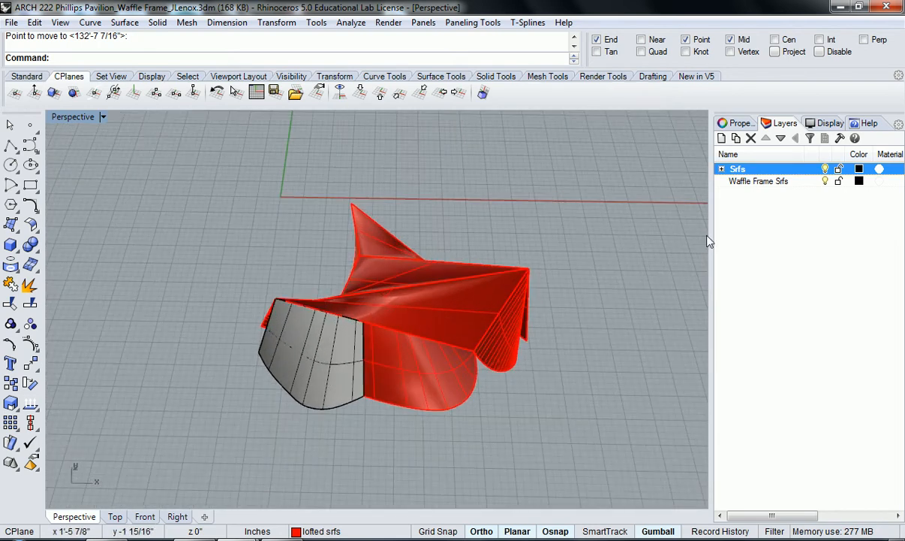
- Make Waffle Frame Srfs the current layer and hide the Srfs layer
{"action": "left_click", "coordinate": [825, 169]}
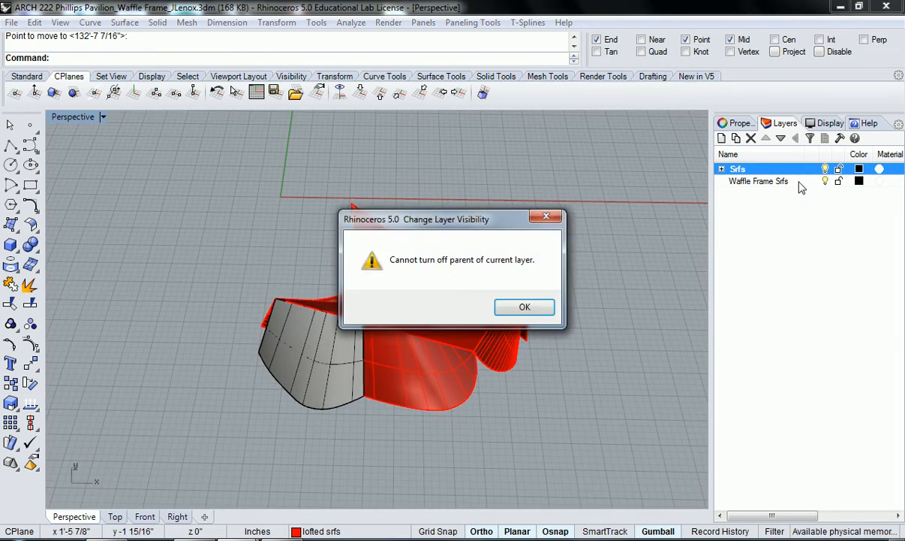
{"action": "left_click", "coordinate": [544, 309]}
{"action": "left_click", "coordinate": [812, 181]}
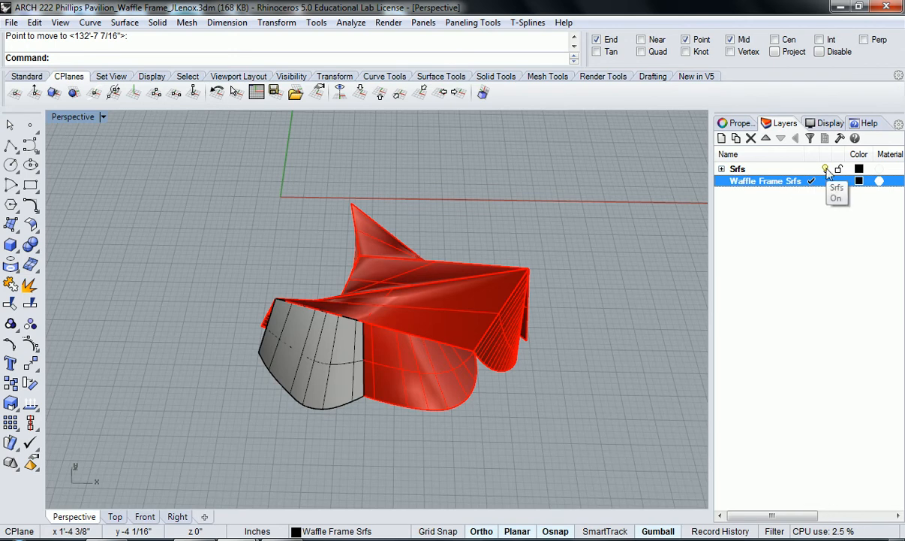
{"action": "left_click", "coordinate": [826, 170]}
- Set the isolated surface's isocurve density to 5
{"action": "right_click_drag", "start_coordinate": [420, 351], "coordinate": [429, 323]}
{"action": "left_click", "coordinate": [336, 336]}
{"action": "type", "text": "z"}
{"action": "key", "text": "Return"}
{"action": "type", "text": "s"}
{"action": "key", "text": "Return"}
{"action": "key", "text": "Escape"}
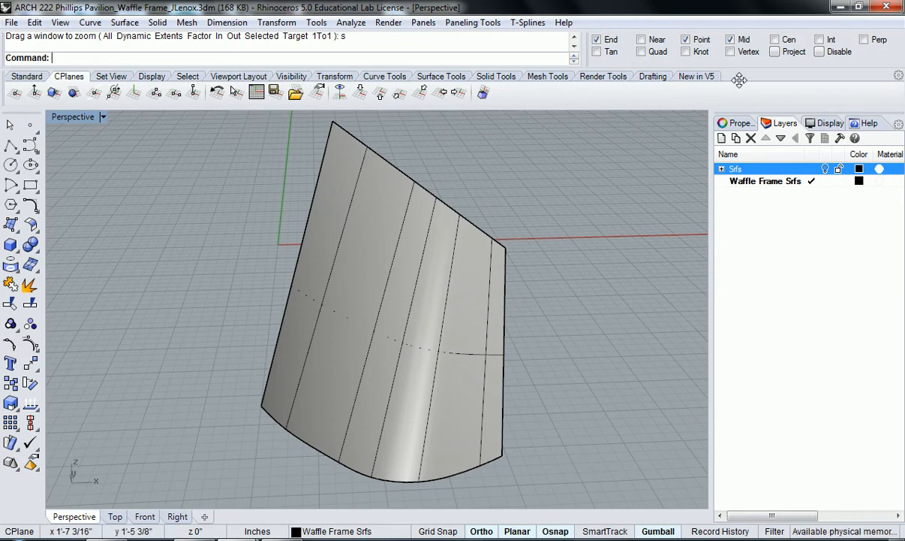
{"action": "left_click", "coordinate": [738, 124]}
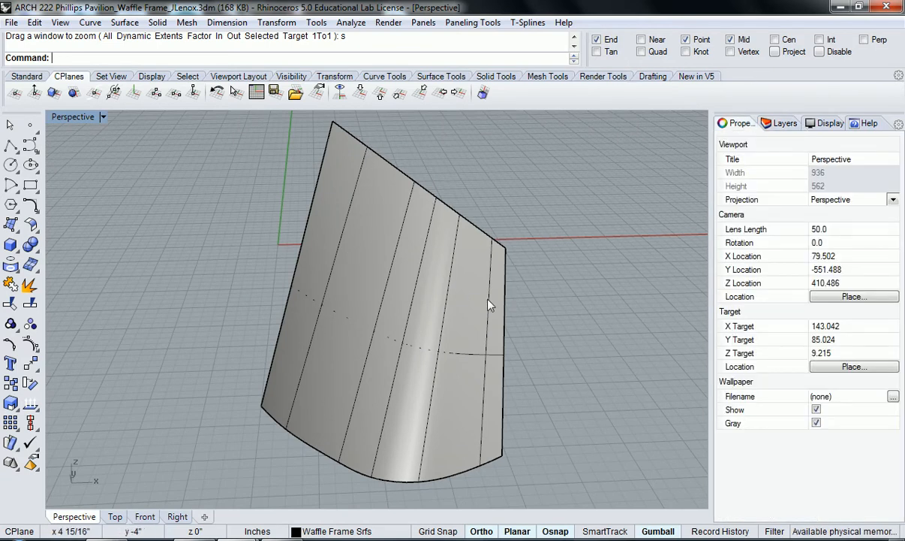
{"action": "right_click_drag", "start_coordinate": [511, 394], "coordinate": [552, 392]}
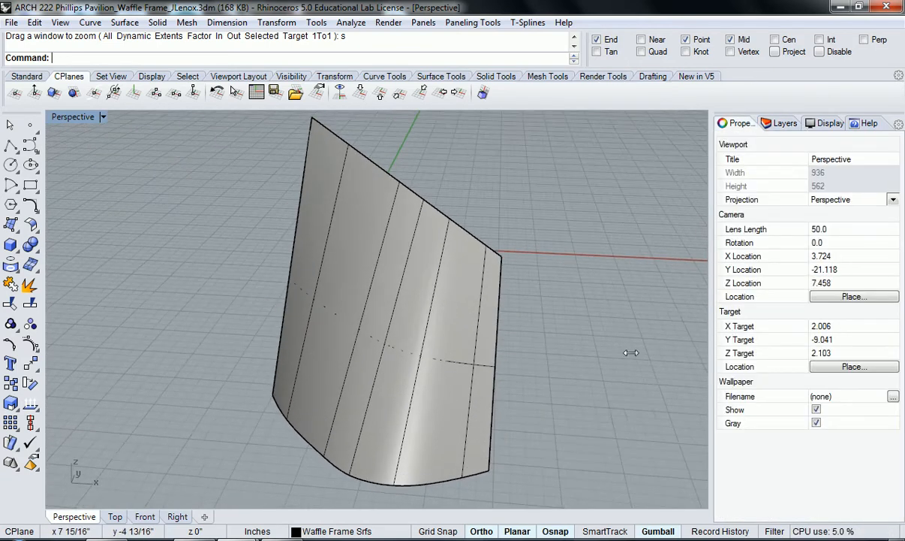
{"action": "left_click", "coordinate": [406, 257]}
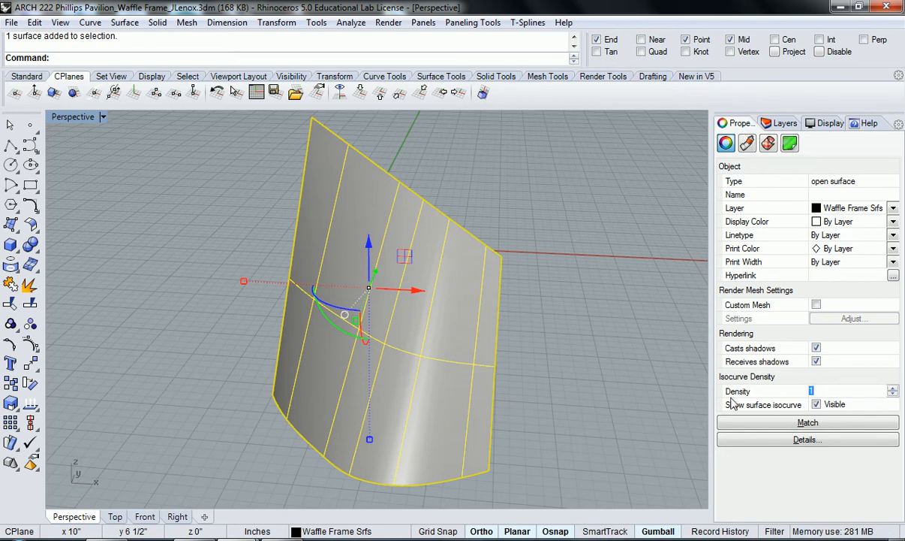
{"action": "type", "text": "5"}
{"action": "key", "text": "Return"}
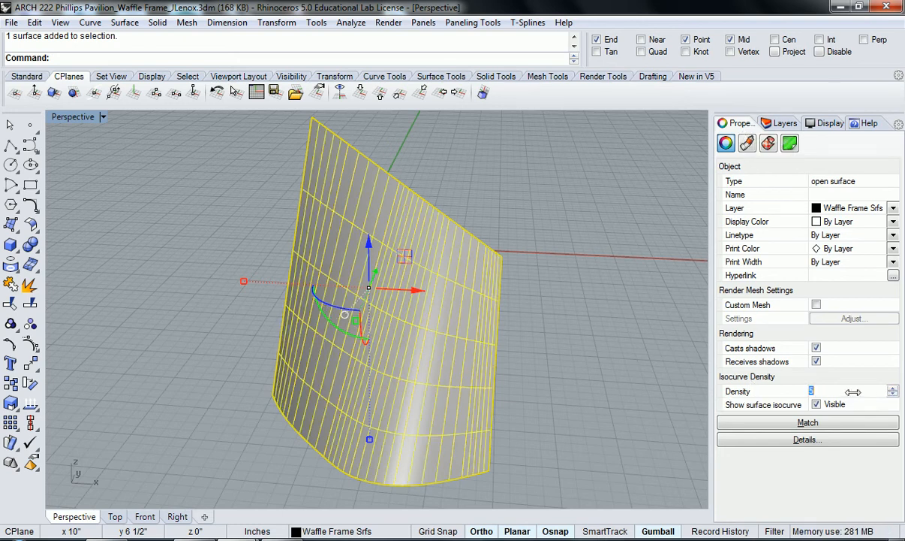
- Set the surface's isocurve density back to 1
{"action": "mouse_move", "coordinate": [427, 348]}
{"action": "right_mouse_down"}
{"action": "mouse_move", "coordinate": [421, 332]}
{"action": "mouse_move", "coordinate": [455, 316]}
{"action": "mouse_move", "coordinate": [398, 299]}
{"action": "mouse_move", "coordinate": [384, 326]}
{"action": "mouse_move", "coordinate": [428, 345]}
{"action": "right_mouse_up"}
{"action": "right_click_drag", "start_coordinate": [503, 351], "coordinate": [535, 347]}
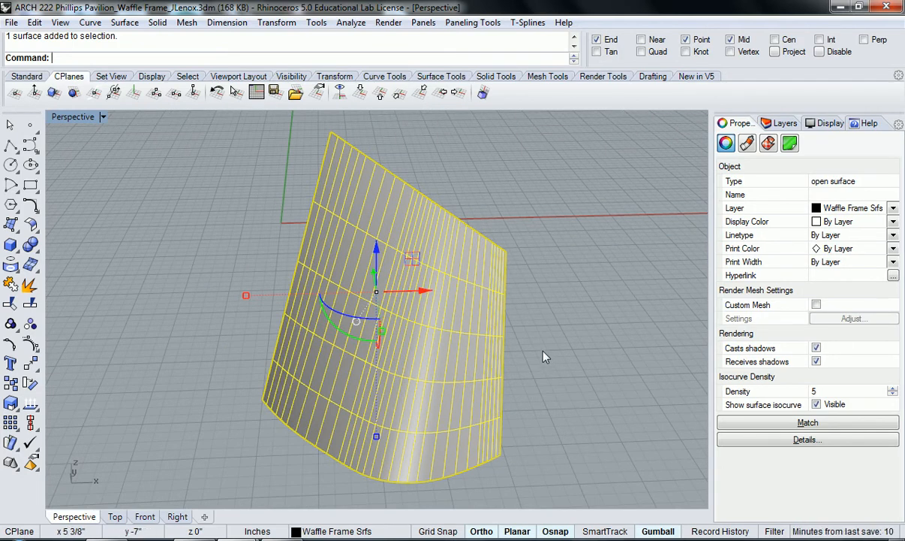
{"action": "type", "text": "1"}
{"action": "key", "text": "Return"}
- Rebuild the surface with point counts of 15 in U and 10 in V, and degree 3 in both directions
{"action": "right_click_drag", "start_coordinate": [587, 366], "coordinate": [564, 364]}
{"action": "type", "text": "Rebuild"}
{"action": "key", "text": "Return"}
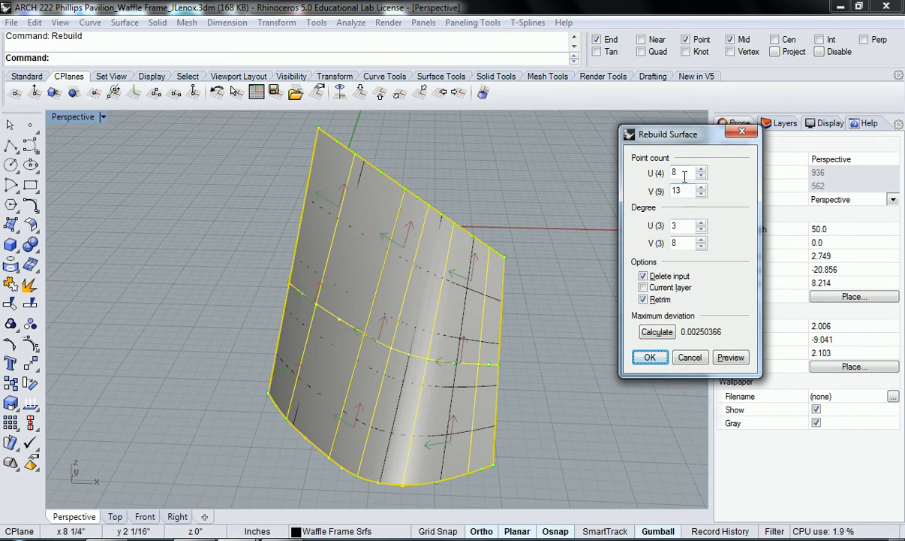
{"action": "key", "text": "Tab"}
{"action": "left_click", "coordinate": [686, 245]}
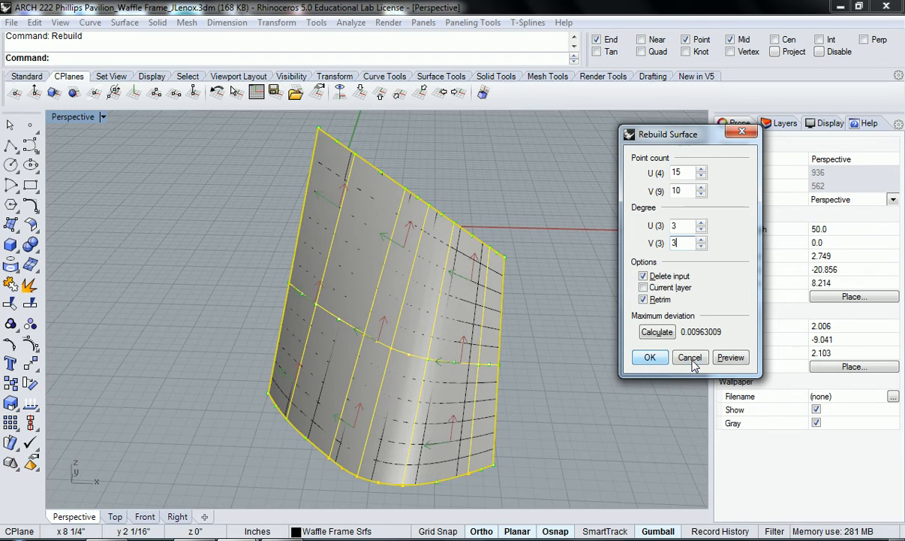
{"action": "left_click", "coordinate": [649, 358]}
{"action": "right_click_drag", "start_coordinate": [550, 325], "coordinate": [526, 329]}
- Show the Srfs layer, compare the rebuilt surface with the original along its lower edge, and hide the layer again
{"action": "left_click", "coordinate": [780, 123]}
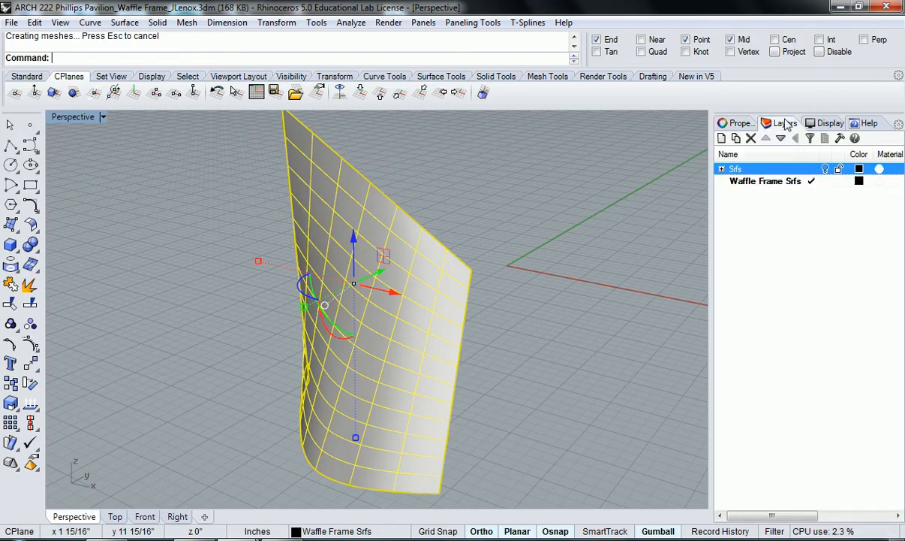
{"action": "left_click", "coordinate": [825, 169]}
{"action": "right_click_drag", "start_coordinate": [420, 330], "coordinate": [500, 420]}
{"action": "scroll", "coordinate": [334, 491], "scroll_direction": "up", "scroll_amount": 6}
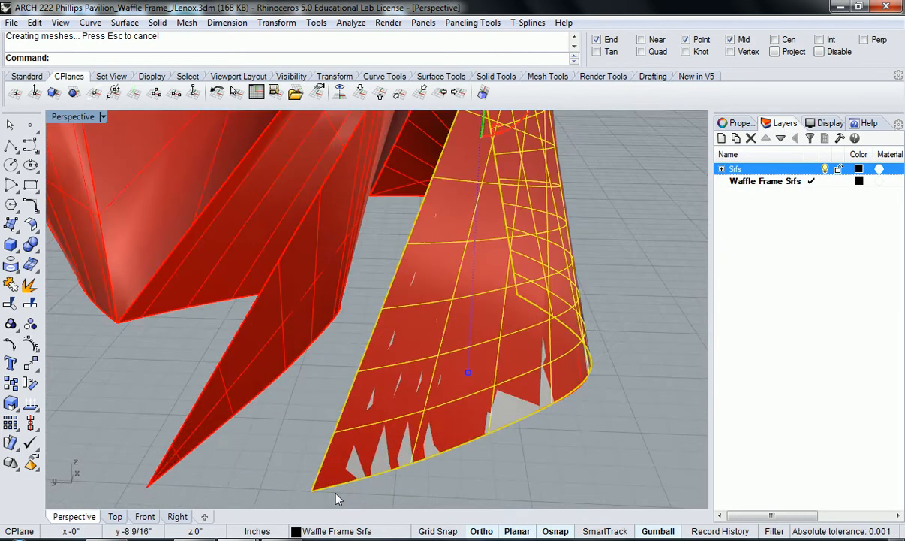
{"action": "right_click_drag", "start_coordinate": [344, 492], "coordinate": [410, 168]}
{"action": "scroll", "coordinate": [527, 363], "scroll_direction": "up", "scroll_amount": 4}
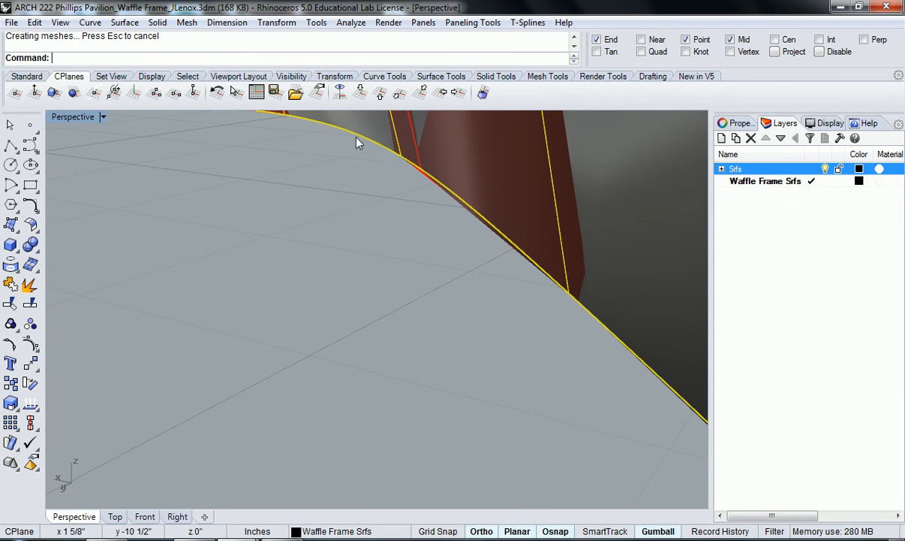
{"action": "scroll", "coordinate": [364, 230], "scroll_direction": "down", "scroll_amount": 8}
{"action": "right_click_drag", "start_coordinate": [366, 236], "coordinate": [356, 401], "text": "shift"}
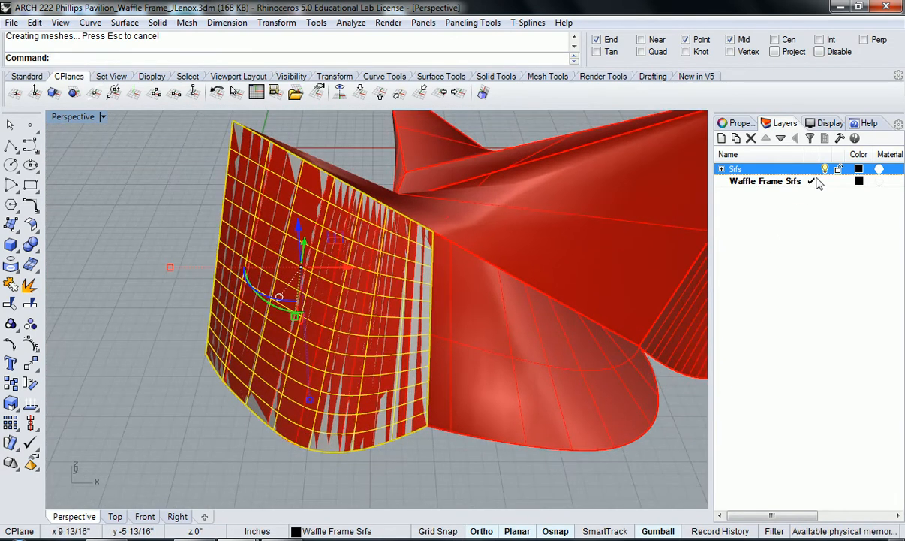
{"action": "left_click", "coordinate": [826, 169]}
- Examine the rebuilt surface's shape and isocurve grid from several angles
{"action": "left_click", "coordinate": [458, 289]}
{"action": "right_click_drag", "start_coordinate": [473, 364], "coordinate": [515, 321]}
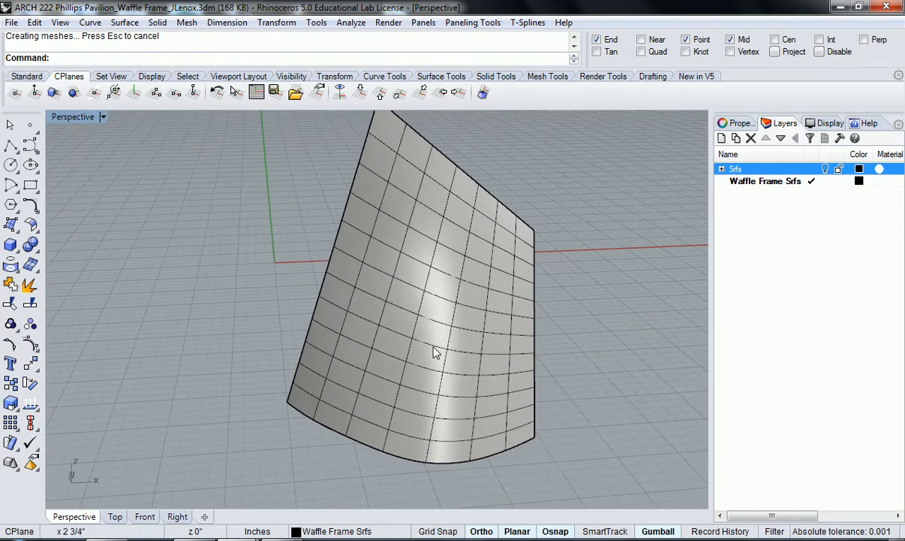
{"action": "right_click_drag", "start_coordinate": [567, 299], "coordinate": [363, 218]}
{"action": "right_click_drag", "start_coordinate": [471, 313], "coordinate": [479, 332]}
{"action": "left_click", "coordinate": [479, 332]}
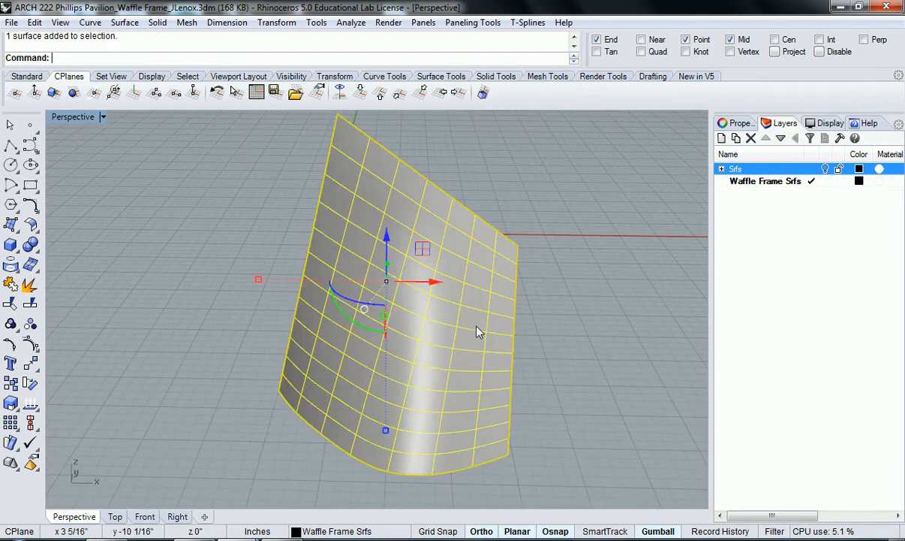
{"action": "right_click_drag", "start_coordinate": [538, 331], "coordinate": [565, 324]}
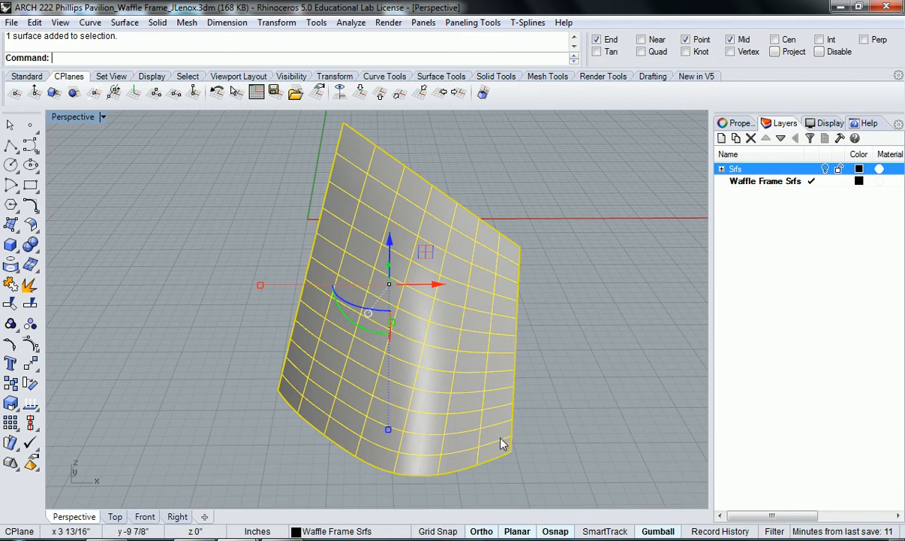
{"action": "right_click_drag", "start_coordinate": [515, 248], "coordinate": [550, 328]}
{"action": "right_click_drag", "start_coordinate": [516, 274], "coordinate": [536, 330]}
- Rebuild the surface again with point counts of 15 in U and 8 in V, at degree 3
{"action": "left_click", "coordinate": [527, 355]}
{"action": "type", "text": "U"}
{"action": "key", "text": "BackSpace"}
{"action": "type", "text": "R"}
{"action": "key", "text": "Return"}
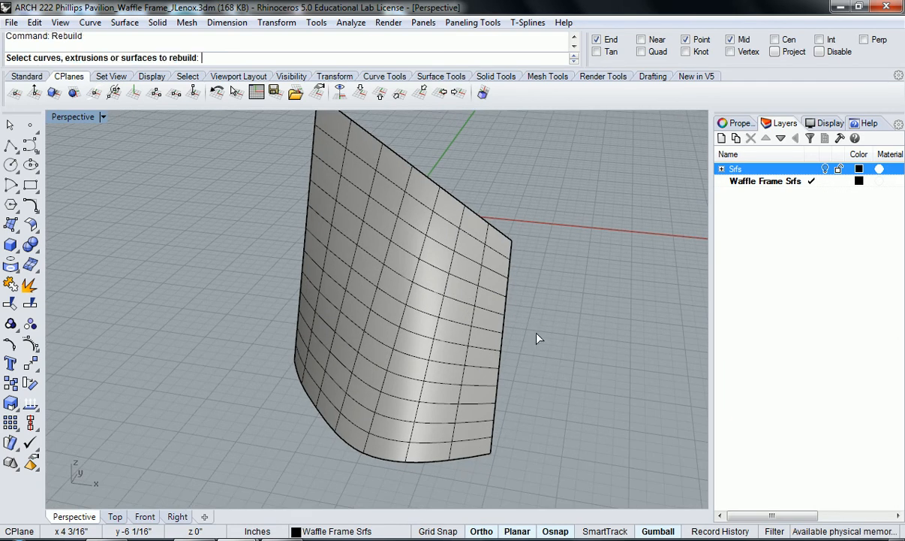
{"action": "left_click", "coordinate": [470, 318]}
{"action": "key", "text": "Return"}
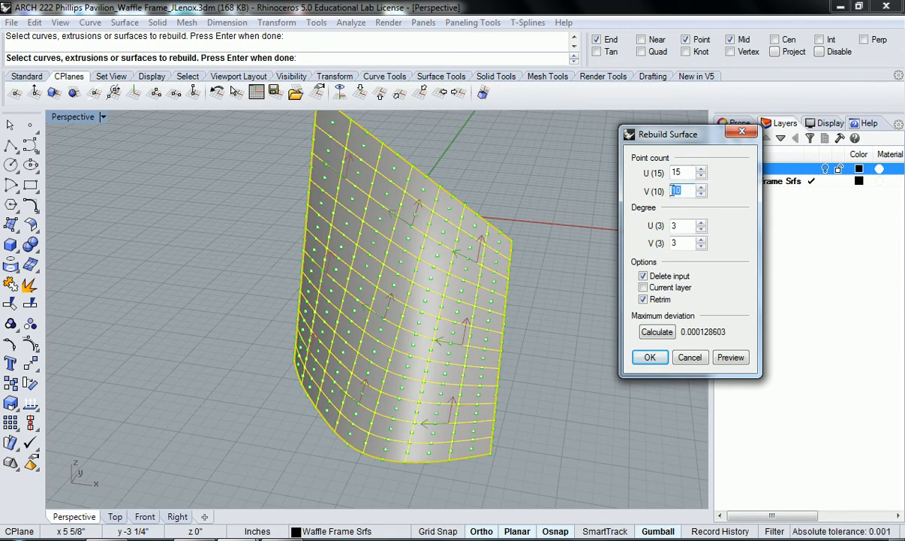
{"action": "left_click", "coordinate": [657, 331]}
{"action": "left_click", "coordinate": [648, 364]}
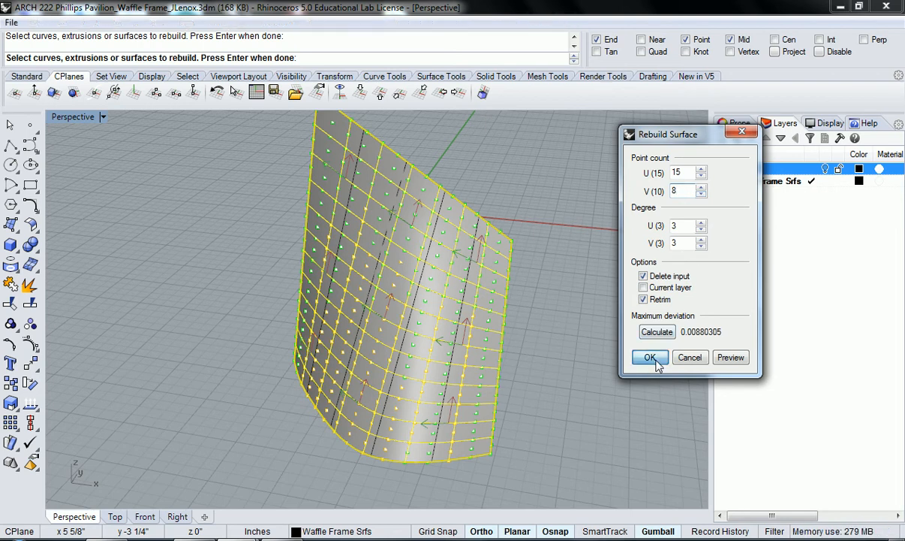
{"action": "right_click_drag", "start_coordinate": [653, 366], "coordinate": [557, 366]}
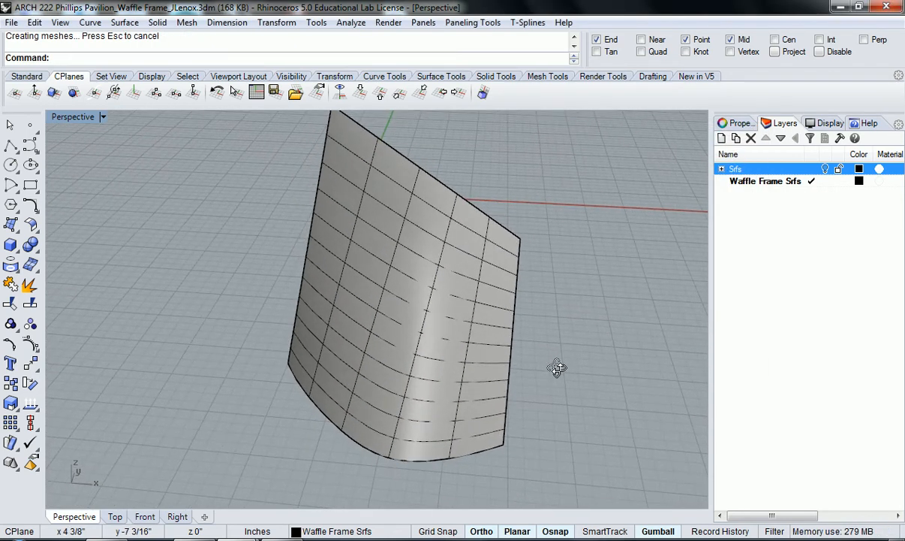
- Undo the last surface rebuild and inspect the restored isocurve grid
{"action": "key", "text": "ctrl+z"}
{"action": "left_click", "coordinate": [541, 353]}
{"action": "left_click", "coordinate": [489, 329]}
{"action": "right_click_drag", "start_coordinate": [489, 330], "coordinate": [572, 360]}
{"action": "left_click", "coordinate": [574, 358]}
- Undo one more change to the surface and redo it
{"action": "key", "text": "ctrl+z"}
{"action": "key", "text": "ctrl+y"}
{"action": "left_click", "coordinate": [470, 336]}
{"action": "right_click_drag", "start_coordinate": [586, 275], "coordinate": [575, 312], "text": "shift"}
{"action": "left_click", "coordinate": [620, 300]}
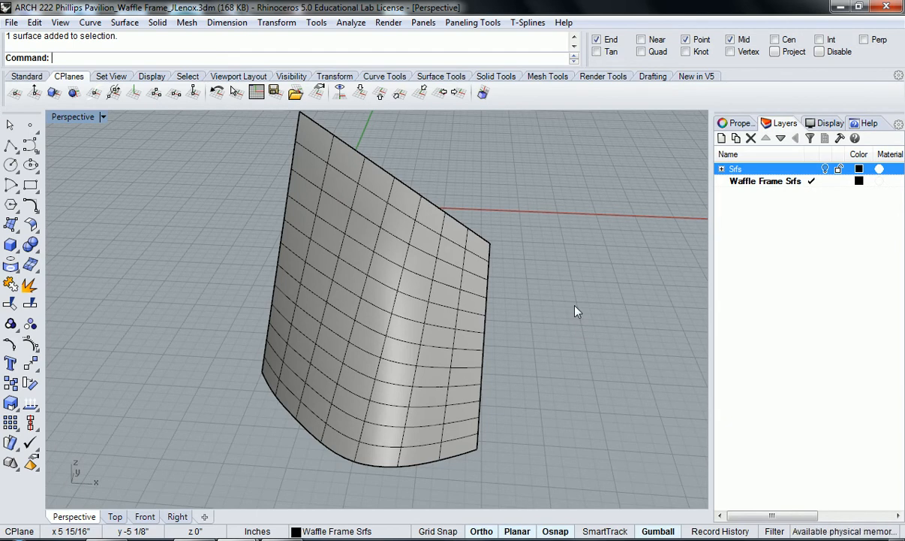
- Rebuild the surface with point counts of 15 in U and 10 in V, at degree 3
{"action": "type", "text": "Rebuild"}
{"action": "key", "text": "Return"}
{"action": "left_click", "coordinate": [462, 299]}
{"action": "key", "text": "Return"}
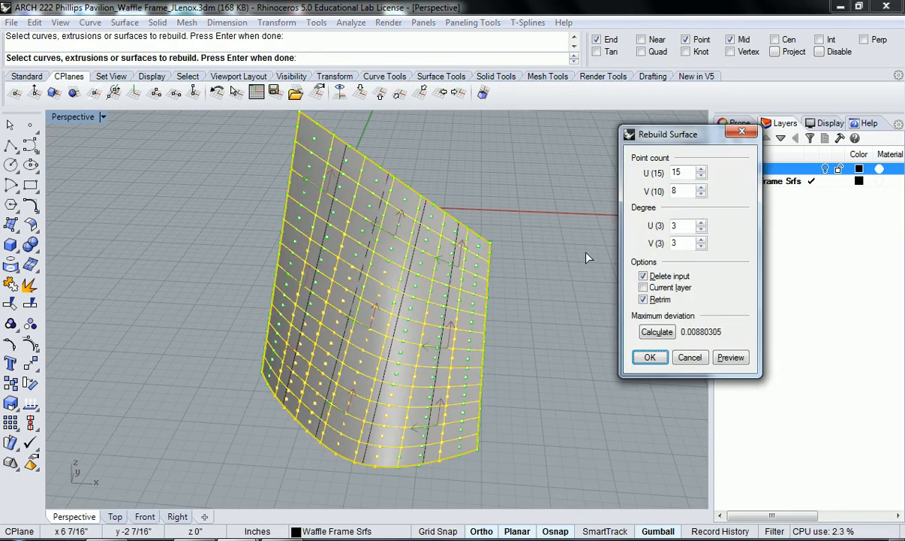
{"action": "type", "text": "10"}
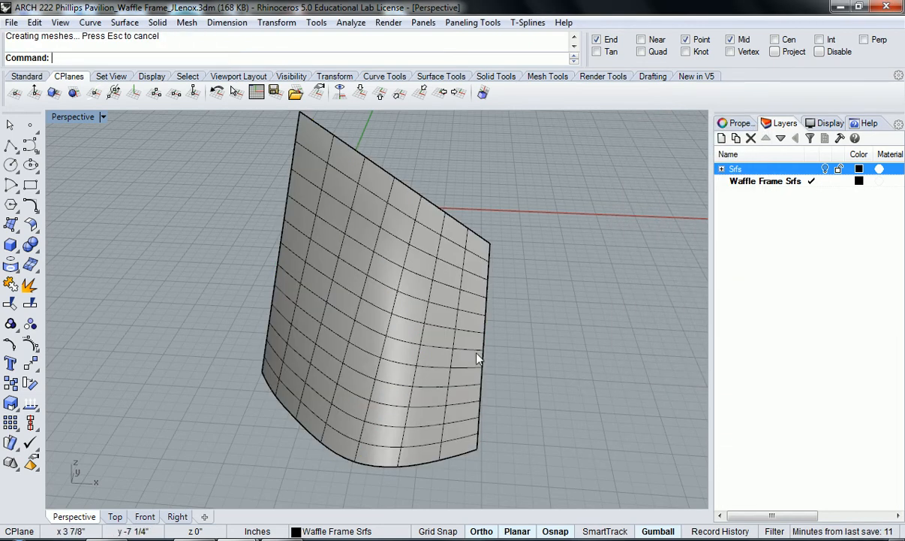
- Set the rebuilt surface's isocurve density to 2
{"action": "left_click", "coordinate": [418, 308]}
{"action": "left_click", "coordinate": [740, 123]}
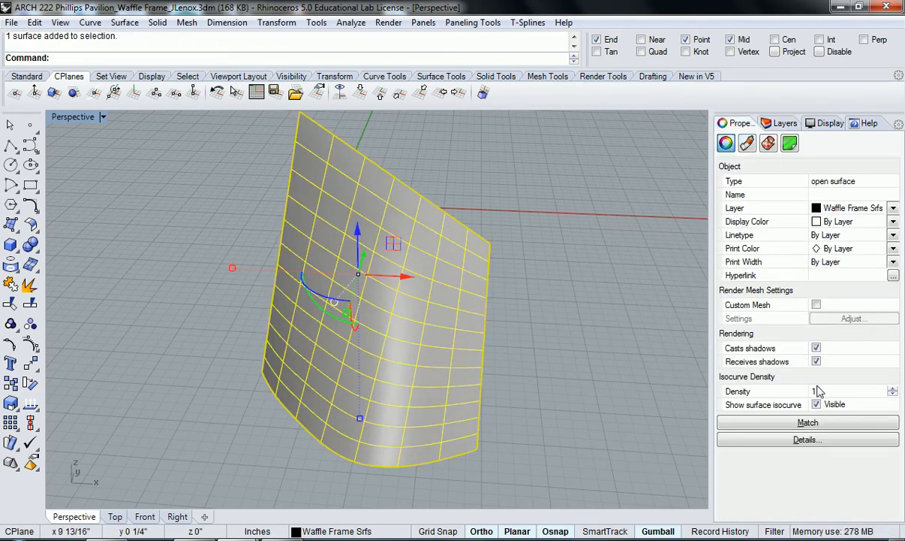
{"action": "left_click", "coordinate": [892, 391]}
{"action": "right_click_drag", "start_coordinate": [603, 378], "coordinate": [556, 406]}
- Rebuild the surface with point counts of 10 in U and 5 in V, at degree 3
{"action": "left_click", "coordinate": [580, 394]}
{"action": "left_click", "coordinate": [443, 352]}
{"action": "type", "text": "Rebuil"}
{"action": "key", "text": "Return"}
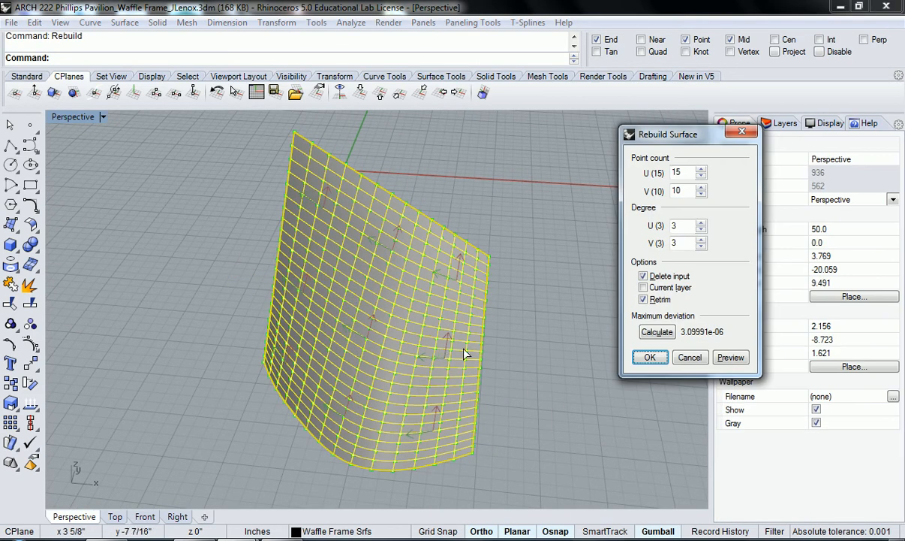
{"action": "double_click", "coordinate": [677, 173]}
{"action": "type", "text": "10"}
{"action": "double_click", "coordinate": [674, 191]}
{"action": "type", "text": "5"}
{"action": "key", "text": "Return"}
- Try an isocurve density of 3 on the rebuilt surface, inspect the grid, and return the density to 2
{"action": "left_click", "coordinate": [545, 343]}
{"action": "mouse_move", "coordinate": [543, 344]}
{"action": "right_mouse_down"}
{"action": "mouse_move", "coordinate": [593, 299]}
{"action": "mouse_move", "coordinate": [581, 295]}
{"action": "mouse_move", "coordinate": [548, 315]}
{"action": "mouse_move", "coordinate": [541, 338]}
{"action": "mouse_move", "coordinate": [546, 328]}
{"action": "right_mouse_up"}
{"action": "left_click", "coordinate": [424, 314]}
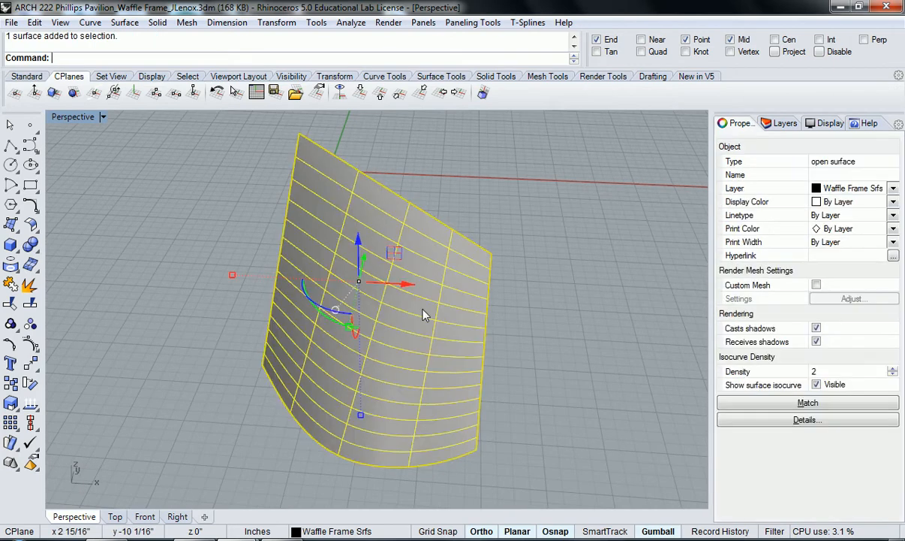
{"action": "right_click_drag", "start_coordinate": [586, 361], "coordinate": [544, 333]}
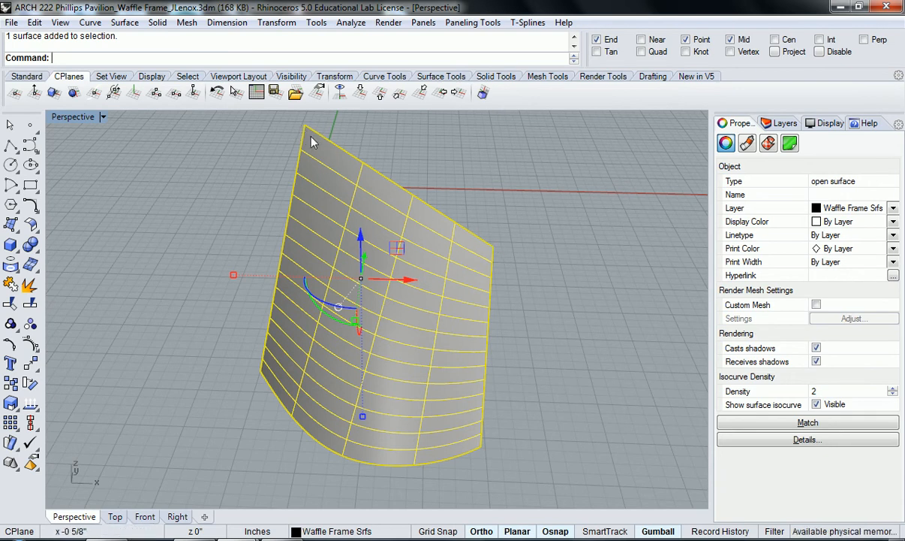
{"action": "right_click_drag", "start_coordinate": [283, 403], "coordinate": [328, 368]}
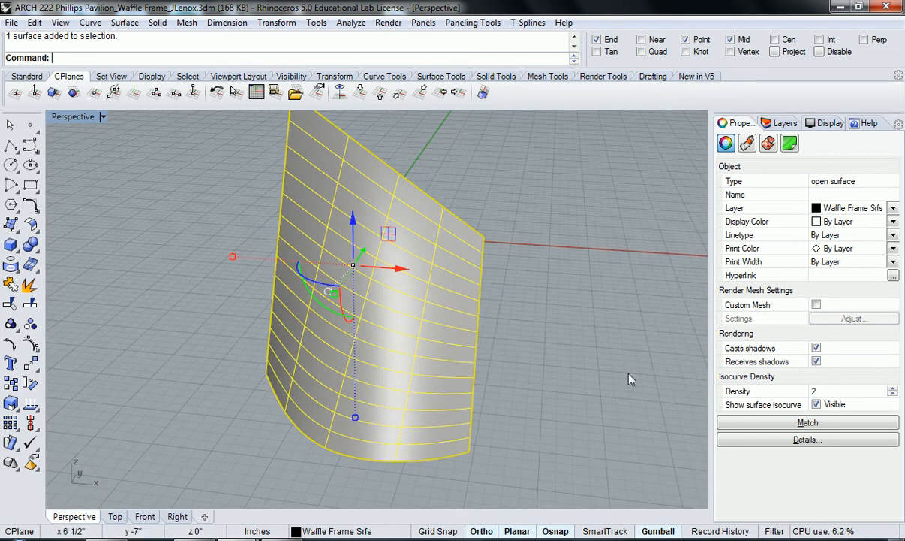
{"action": "left_click", "coordinate": [598, 347]}
{"action": "left_click", "coordinate": [472, 332]}
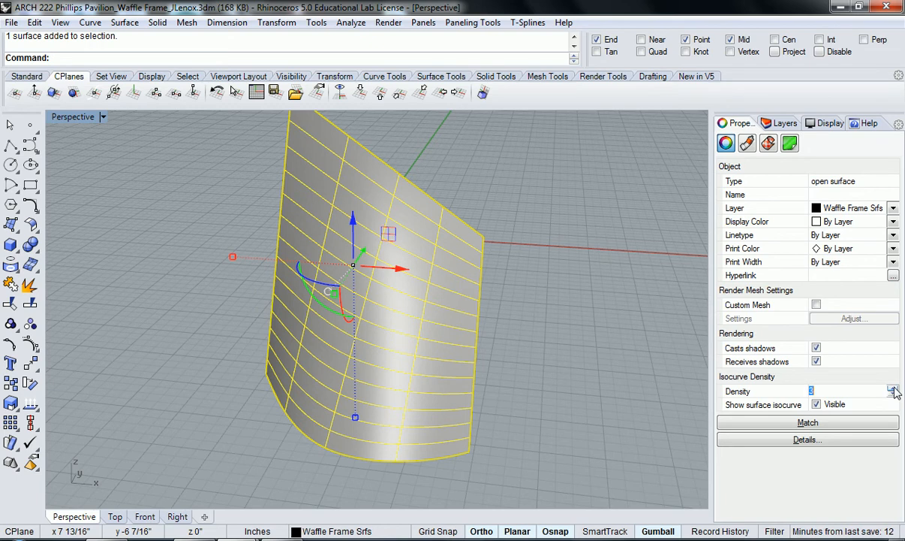
{"action": "left_click", "coordinate": [893, 389]}
{"action": "mouse_move", "coordinate": [535, 365]}
{"action": "right_mouse_down"}
{"action": "mouse_move", "coordinate": [552, 357]}
{"action": "mouse_move", "coordinate": [549, 366]}
{"action": "right_mouse_up"}
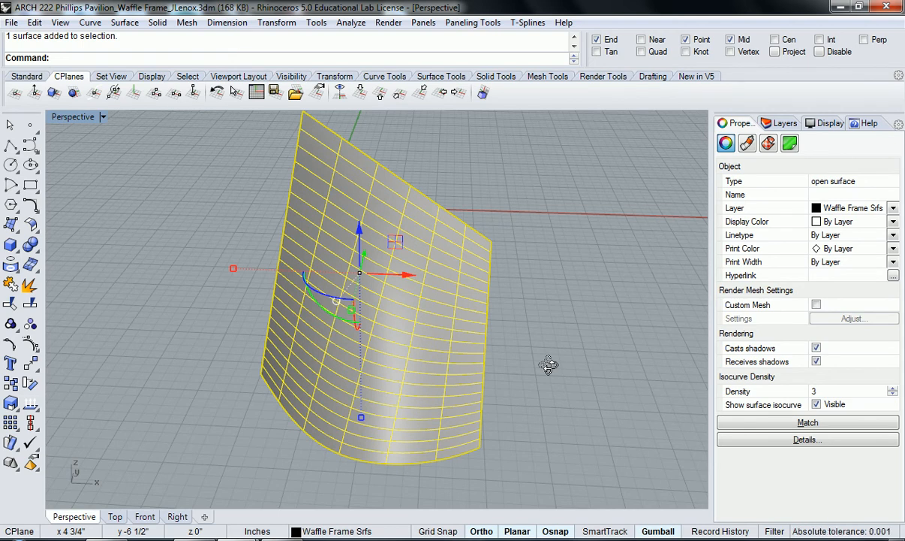
{"action": "right_click_drag", "start_coordinate": [548, 365], "coordinate": [550, 367]}
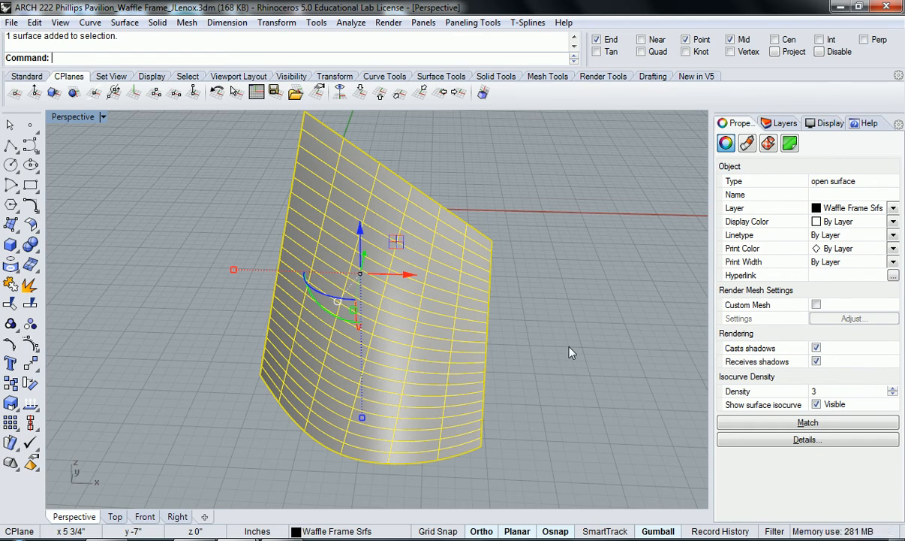
{"action": "left_click", "coordinate": [893, 395]}
{"action": "left_click", "coordinate": [646, 390]}
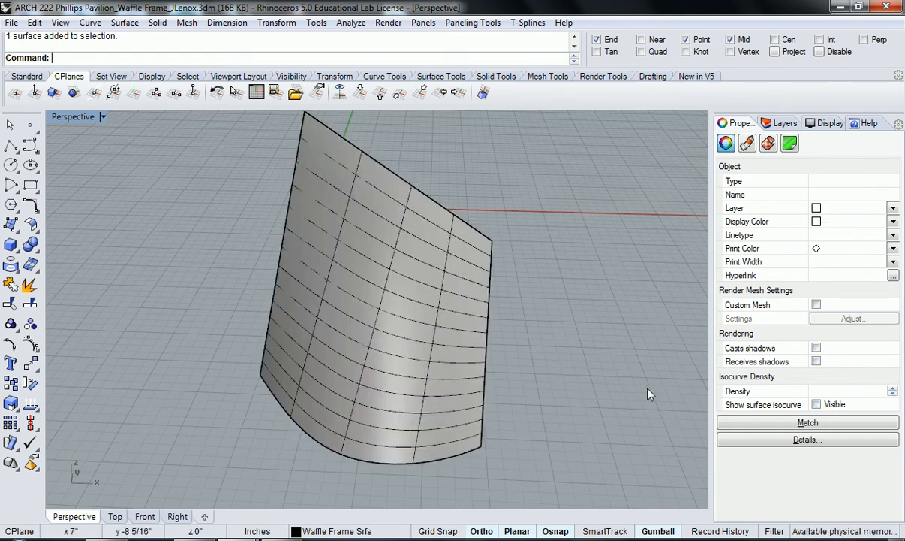
- Extract the wireframe curves from the rebuilt surface with ExtractWireframe
{"action": "right_click_drag", "start_coordinate": [586, 344], "coordinate": [576, 349]}
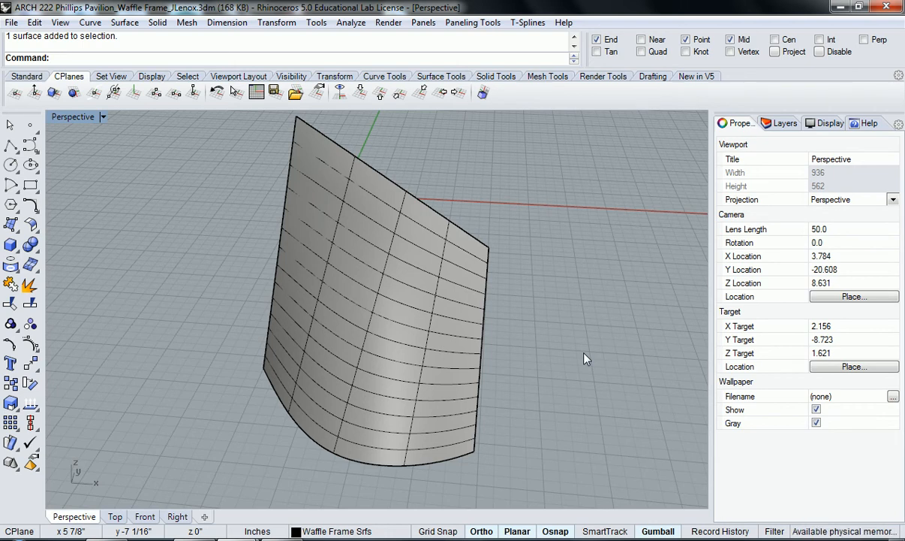
{"action": "right_click_drag", "start_coordinate": [502, 348], "coordinate": [544, 361]}
{"action": "left_click", "coordinate": [512, 348]}
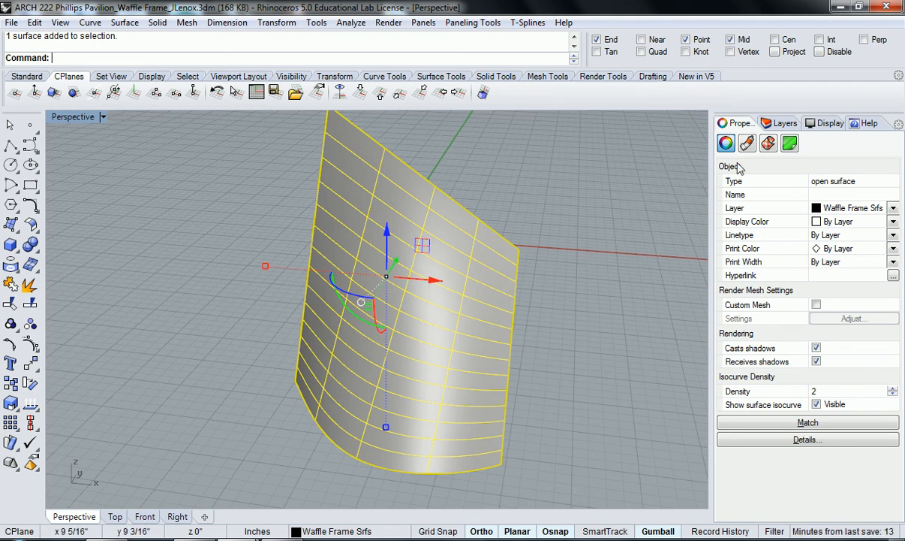
{"action": "left_click", "coordinate": [784, 122]}
{"action": "right_click_drag", "start_coordinate": [515, 304], "coordinate": [561, 302]}
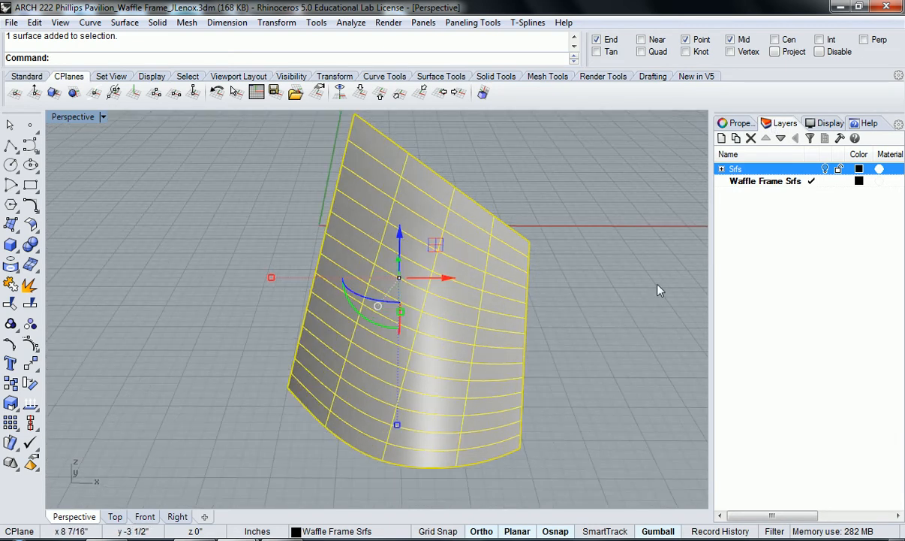
{"action": "left_click", "coordinate": [789, 219]}
{"action": "left_click", "coordinate": [646, 258]}
{"action": "right_click", "coordinate": [768, 254]}
{"action": "left_click", "coordinate": [522, 306]}
{"action": "type", "text": "Extrac"}
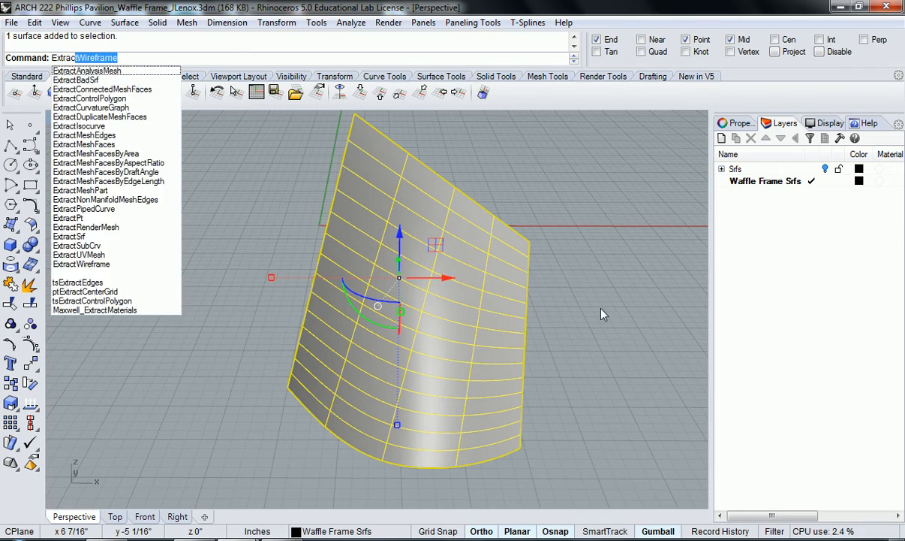
{"action": "key", "text": "Return"}
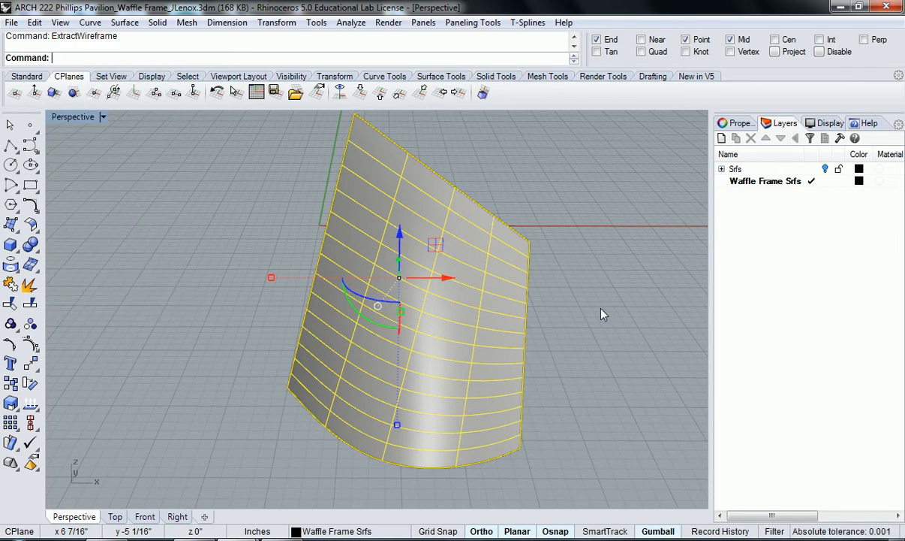
{"action": "right_click_drag", "start_coordinate": [607, 312], "coordinate": [579, 319]}
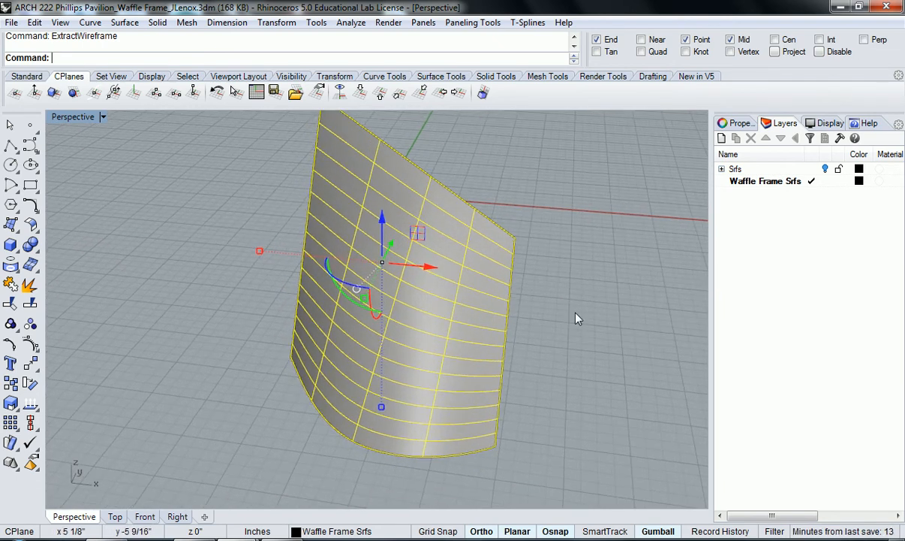
{"action": "left_click", "coordinate": [576, 318]}
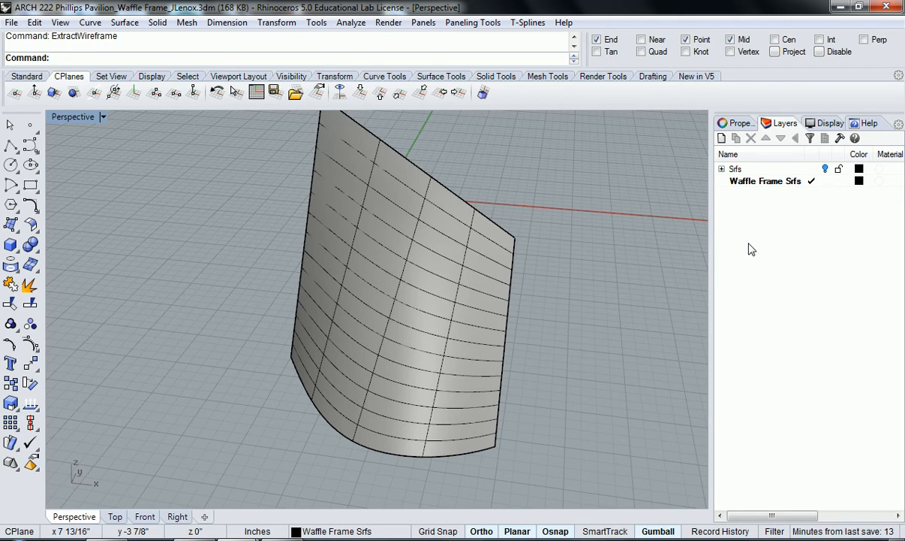
- Create two new layers named Horizontal and Vertical
{"action": "left_click", "coordinate": [722, 138]}
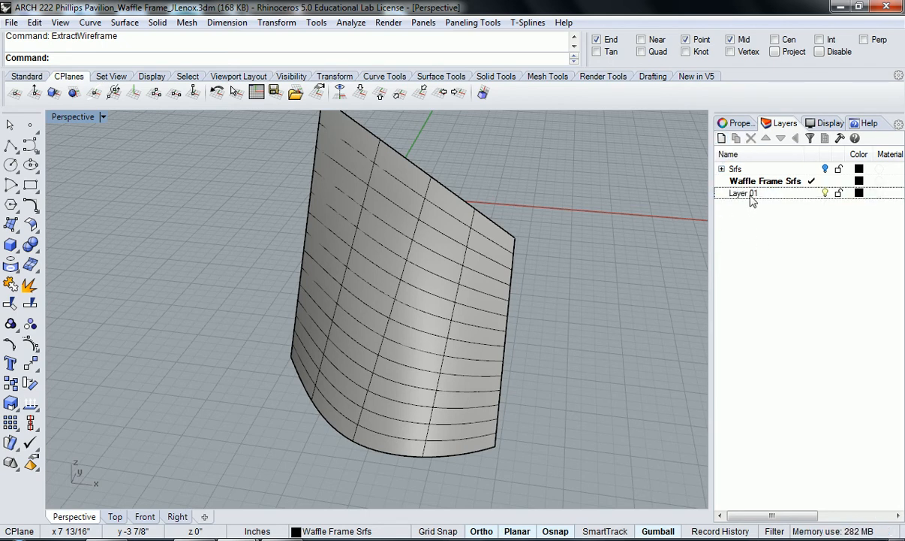
{"action": "type", "text": "Hor"}
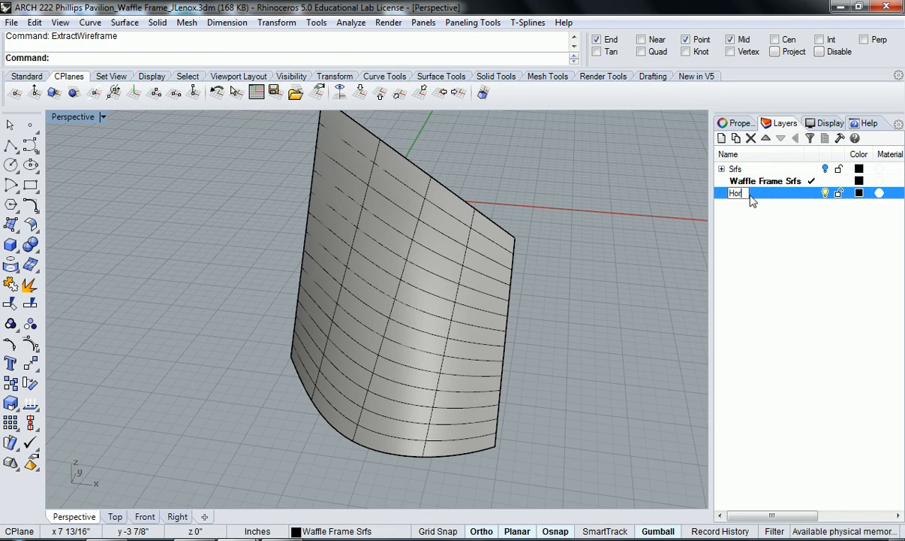
{"action": "type", "text": "izontal"}
{"action": "key", "text": "Return"}
{"action": "left_click", "coordinate": [751, 213]}
{"action": "left_click", "coordinate": [721, 138]}
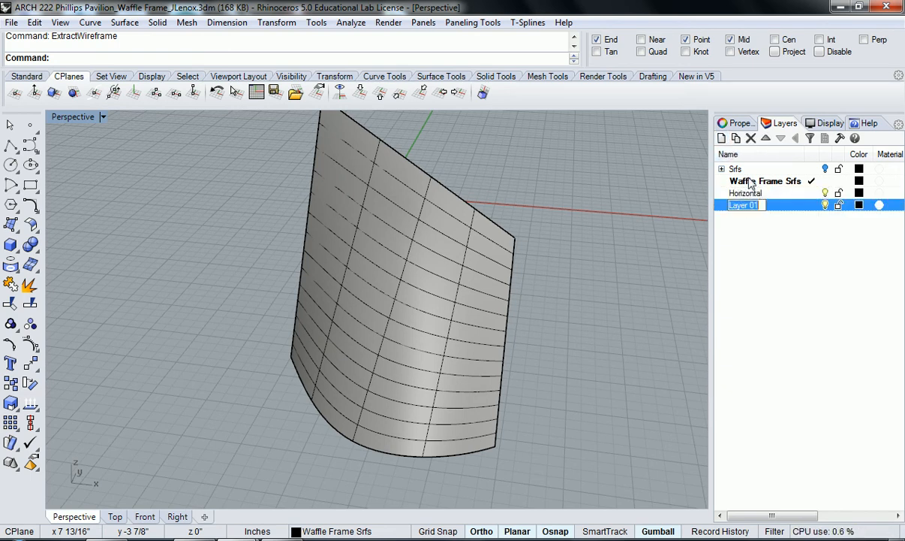
{"action": "type", "text": "Vertical"}
{"action": "key", "text": "Return"}
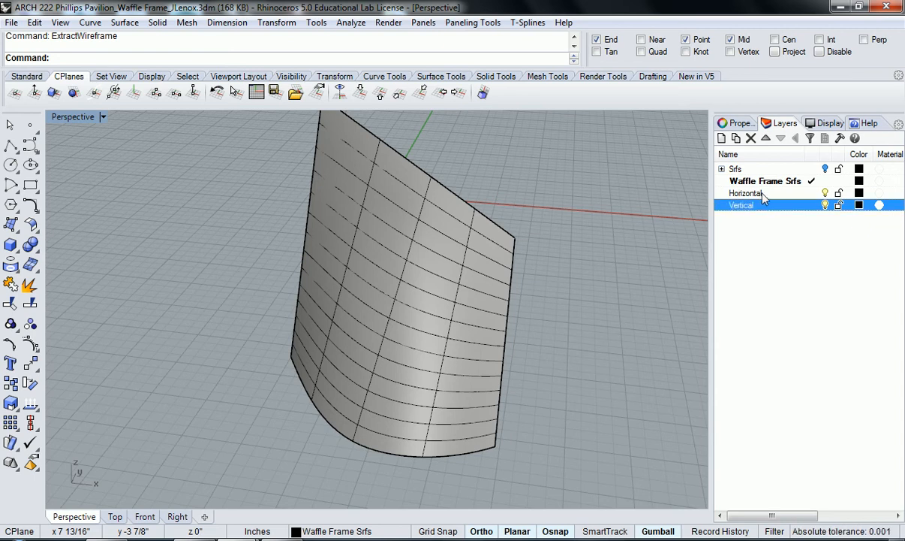
{"action": "left_click", "coordinate": [787, 271]}
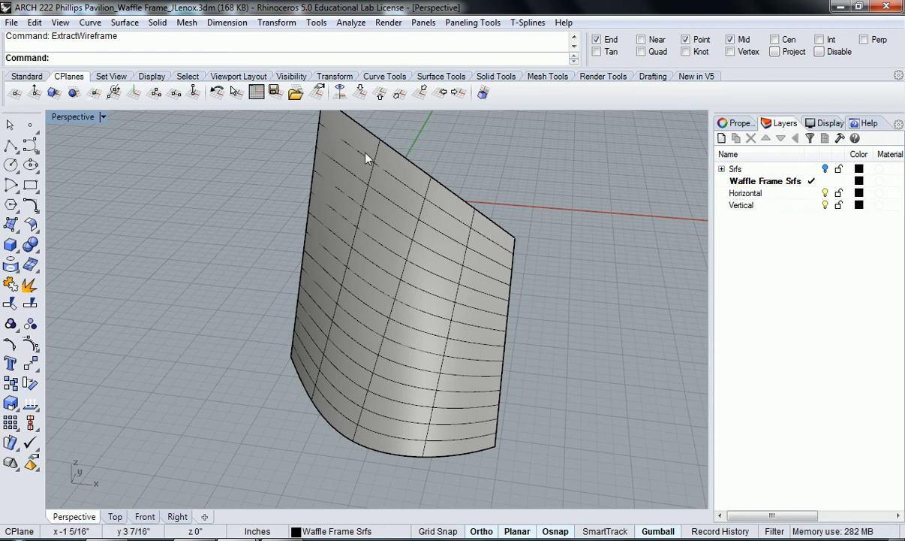
- Add a sublayer named V_Wireframe under the Vertical layer and make it the current layer
{"action": "left_click", "coordinate": [747, 205]}
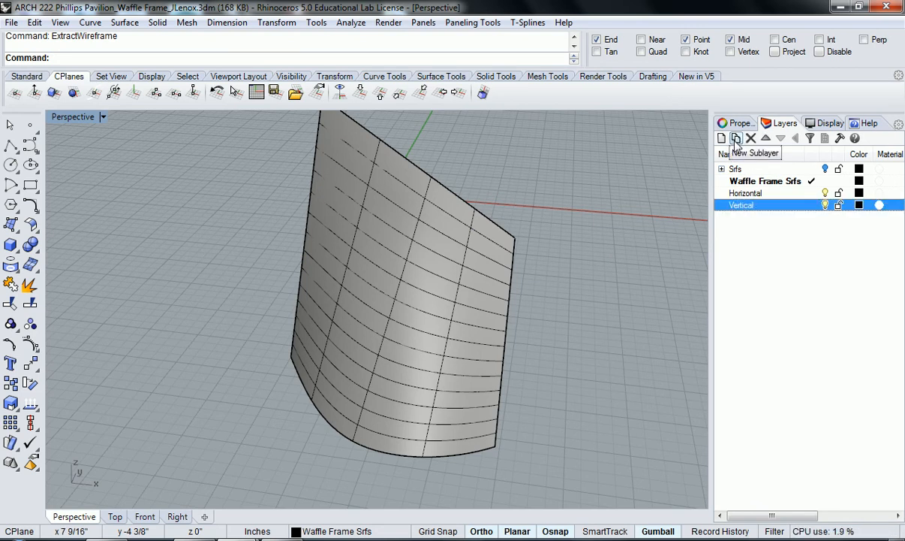
{"action": "left_click", "coordinate": [735, 140]}
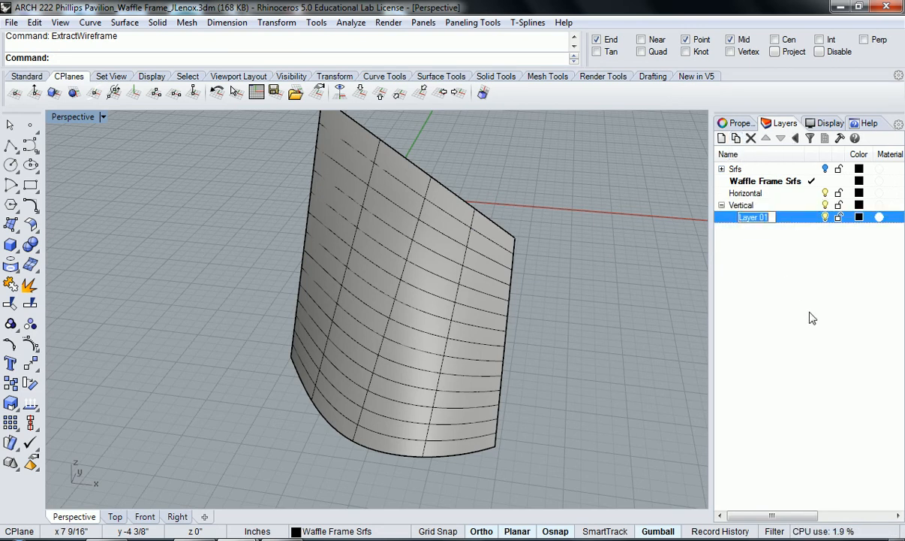
{"action": "type", "text": "Wireframe"}
{"action": "key", "text": "Return"}
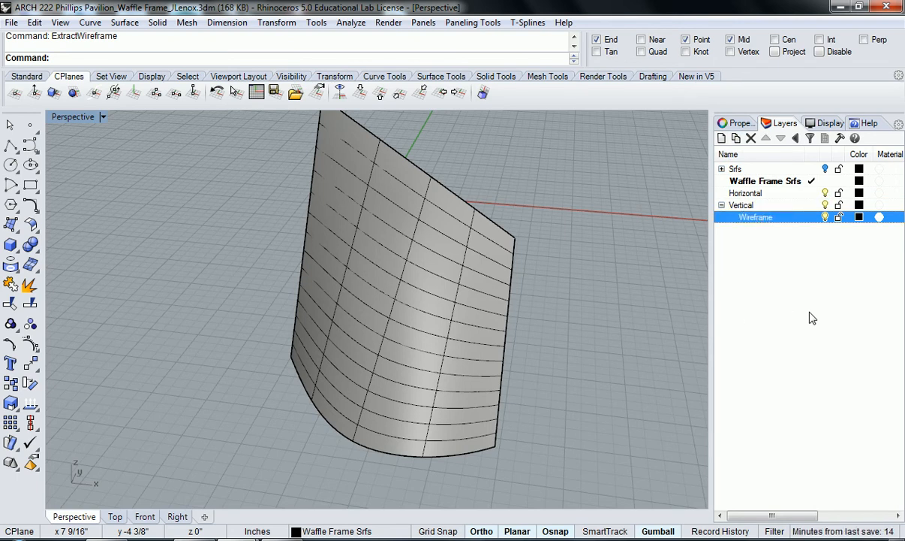
{"action": "left_click", "coordinate": [747, 218]}
{"action": "type", "text": "V_"}
{"action": "key", "text": "Return"}
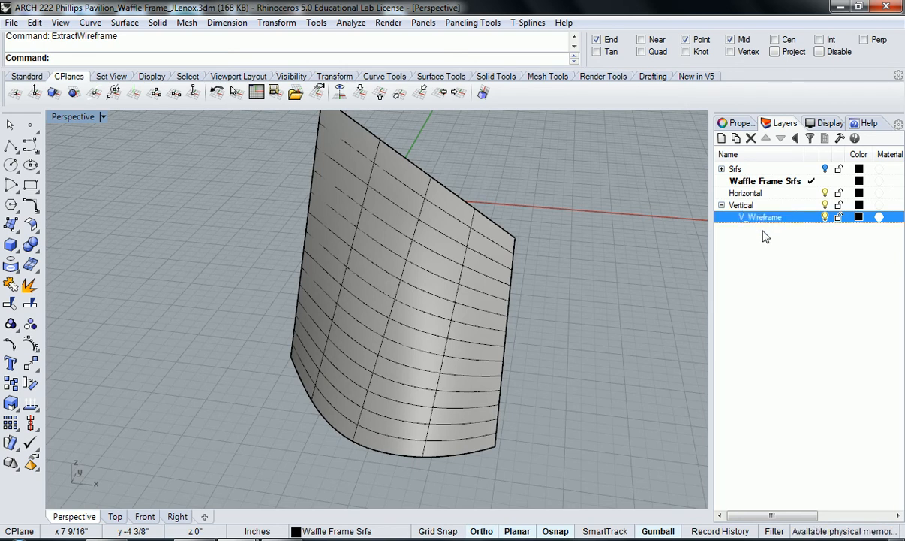
{"action": "left_click", "coordinate": [811, 217]}
- Keep the Waffle Frame Srfs layer on and hide only the rebuilt surface, leaving its extracted wireframe curves displayed
{"action": "left_click", "coordinate": [827, 181]}
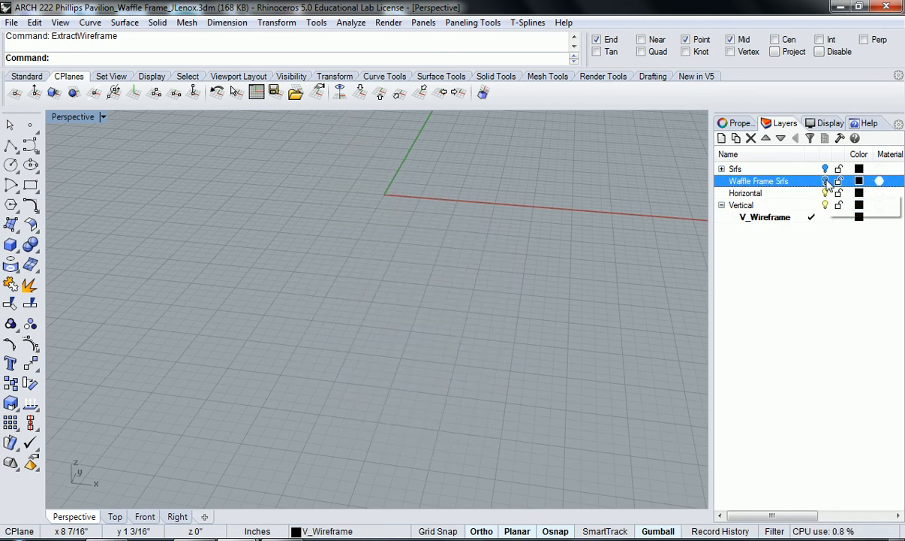
{"action": "left_click", "coordinate": [826, 182]}
{"action": "left_click", "coordinate": [449, 208]}
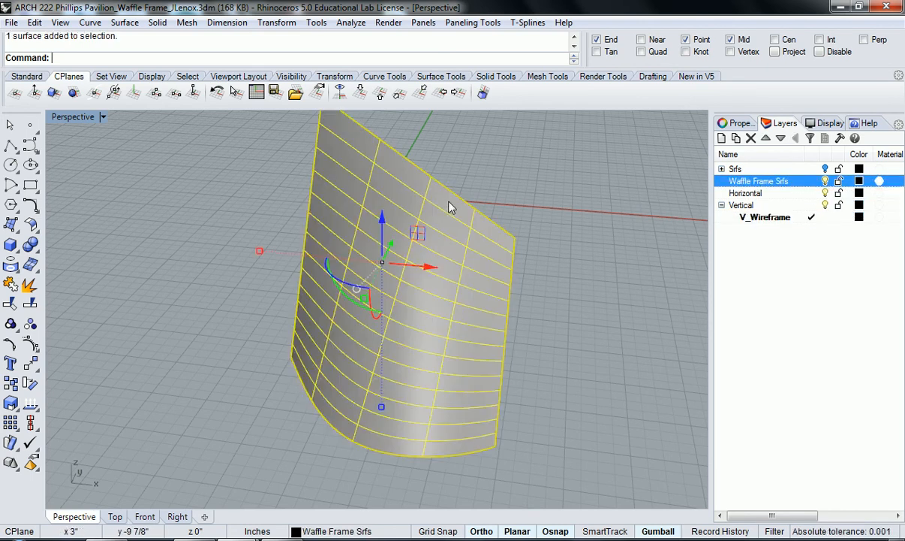
{"action": "type", "text": "Hide"}
{"action": "key", "text": "Return"}
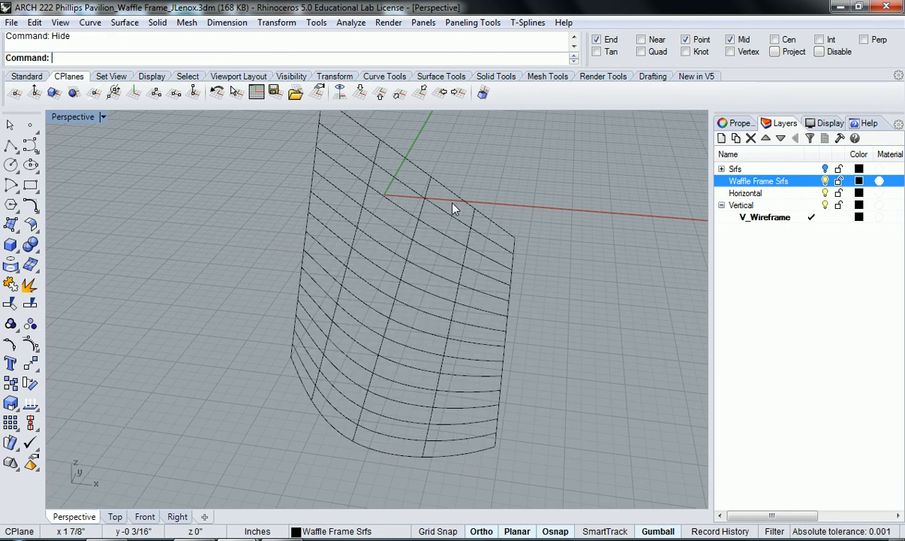
- Move the five vertical wireframe curves, including both side edges, to the V_Wireframe layer
{"action": "right_click_drag", "start_coordinate": [453, 203], "coordinate": [549, 280]}
{"action": "left_click", "coordinate": [531, 235]}
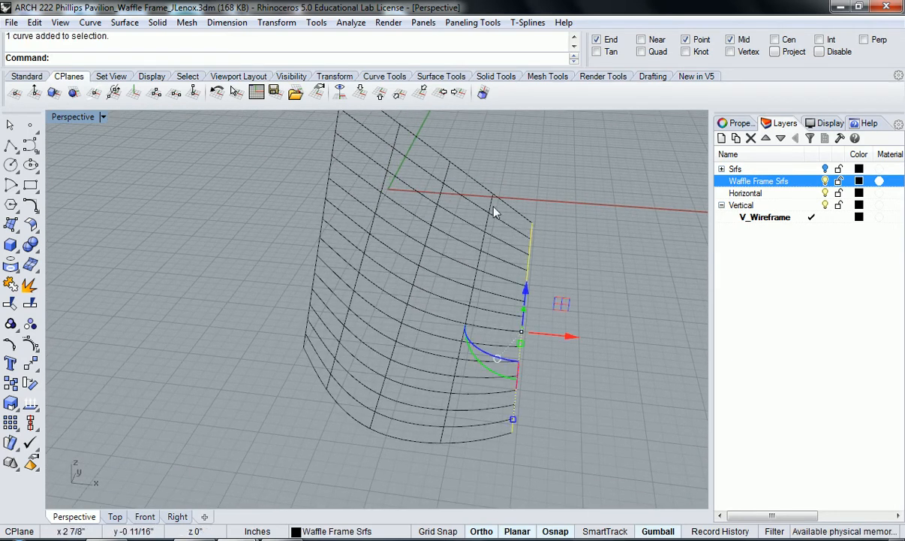
{"action": "left_click", "coordinate": [447, 172], "text": "shift"}
{"action": "right_click_drag", "start_coordinate": [418, 164], "coordinate": [433, 209], "text": "shift"}
{"action": "left_click", "coordinate": [437, 211], "text": "shift"}
{"action": "left_click", "coordinate": [383, 181], "text": "shift"}
{"action": "right_click_drag", "start_coordinate": [437, 322], "coordinate": [748, 289]}
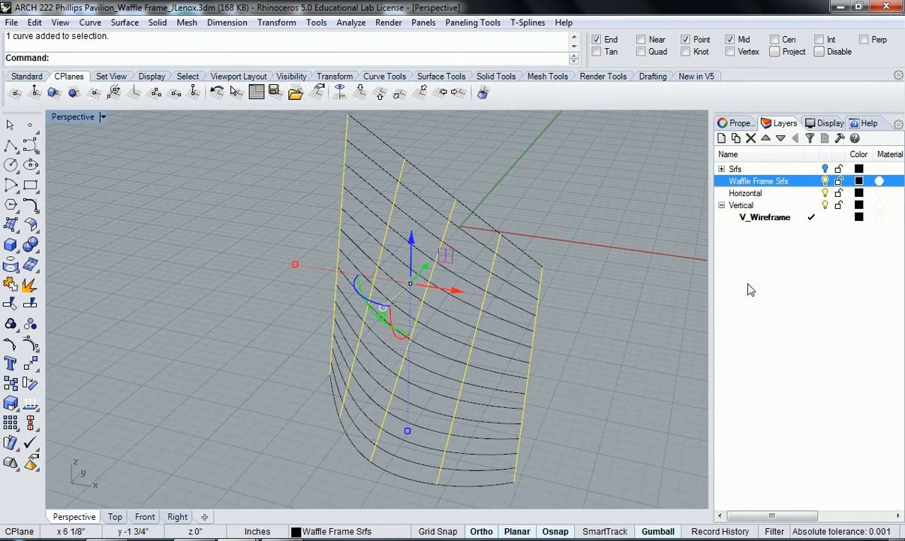
{"action": "right_click", "coordinate": [774, 218]}
{"action": "left_click", "coordinate": [826, 468]}
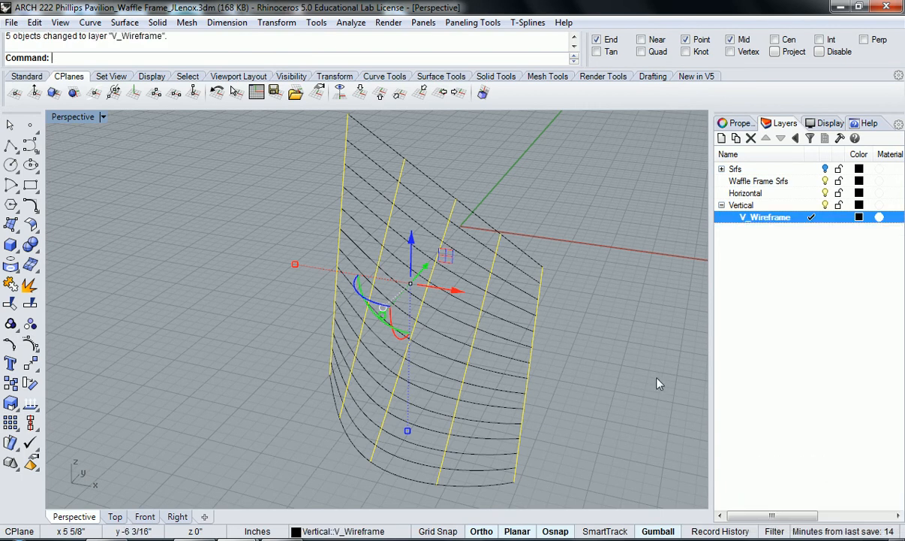
- Set the V_Wireframe layer's color to Blue
{"action": "left_click", "coordinate": [859, 217]}
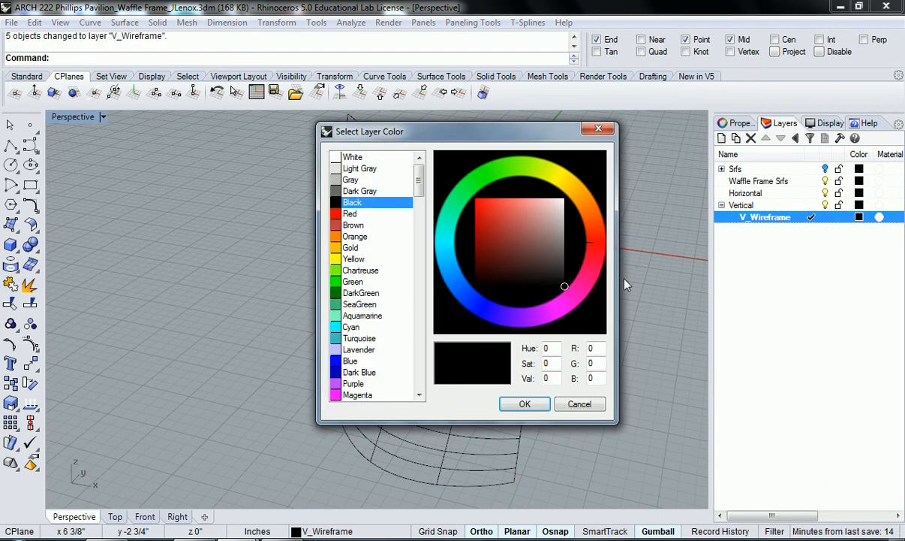
{"action": "left_click", "coordinate": [352, 361]}
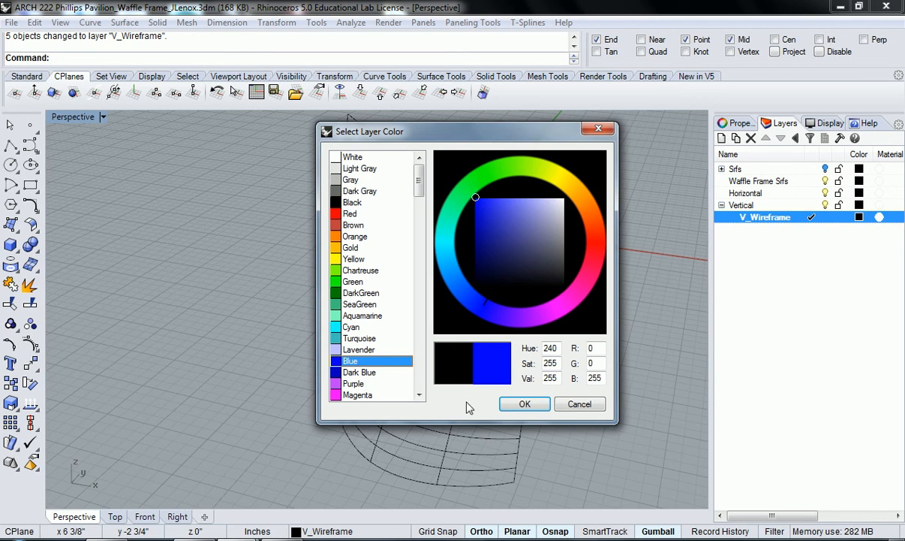
{"action": "left_click", "coordinate": [523, 404]}
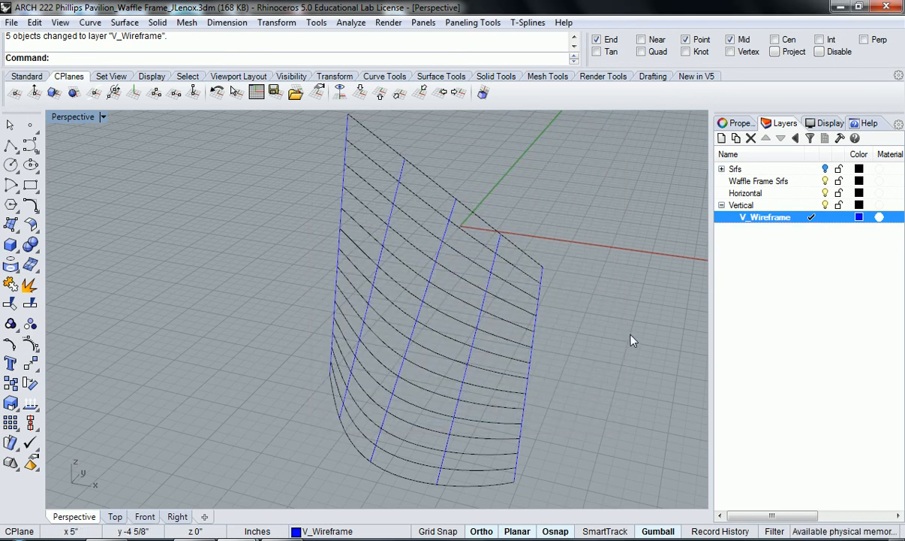
{"action": "right_click_drag", "start_coordinate": [604, 319], "coordinate": [584, 302]}
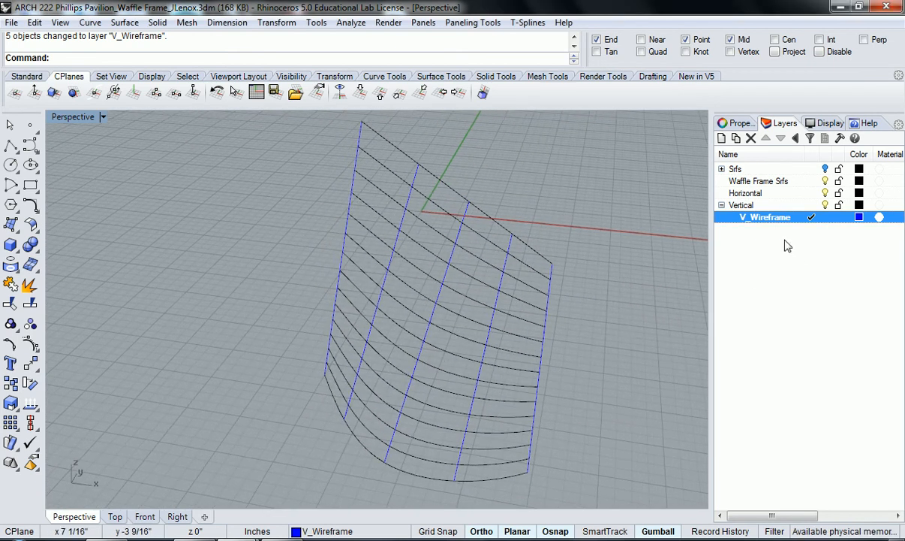
- Add a sublayer named H_Wireframe under the Horizontal layer
{"action": "left_click", "coordinate": [751, 194]}
{"action": "left_click", "coordinate": [737, 140]}
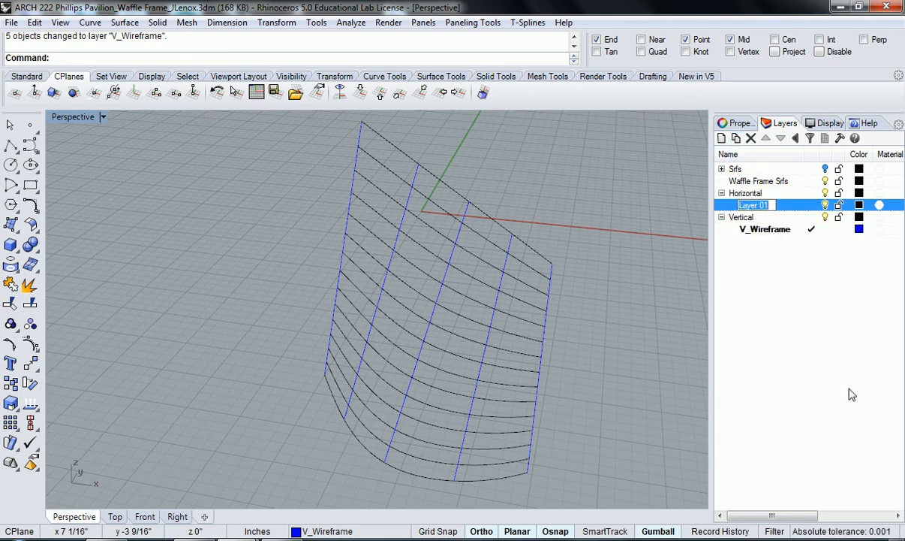
{"action": "type", "text": "H"}
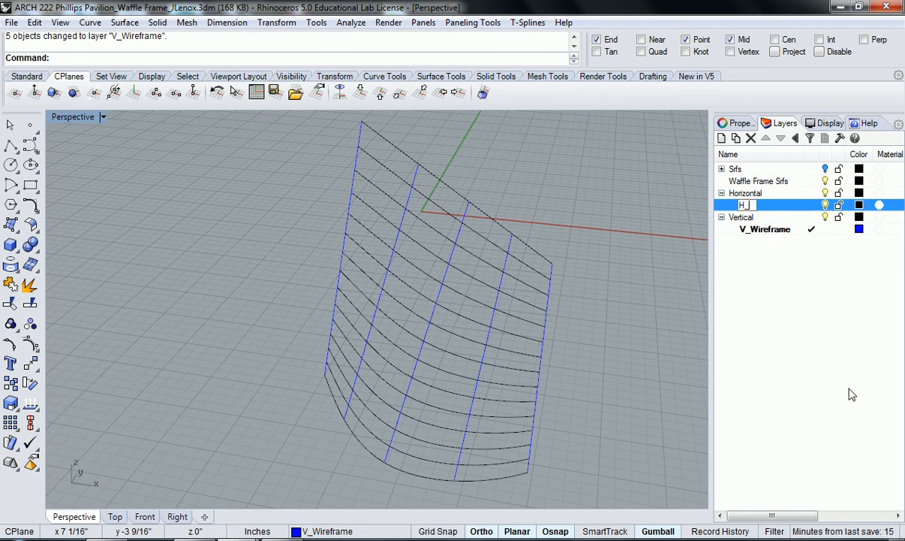
{"action": "type", "text": "_Wireframe"}
{"action": "key", "text": "Return"}
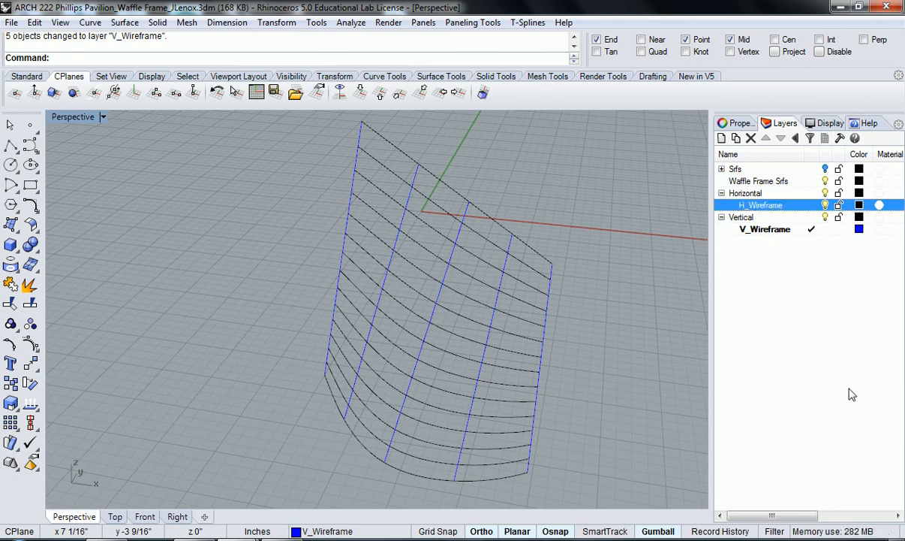
- Set the H_Wireframe layer's color to Red and make it the current layer
{"action": "left_click", "coordinate": [861, 206]}
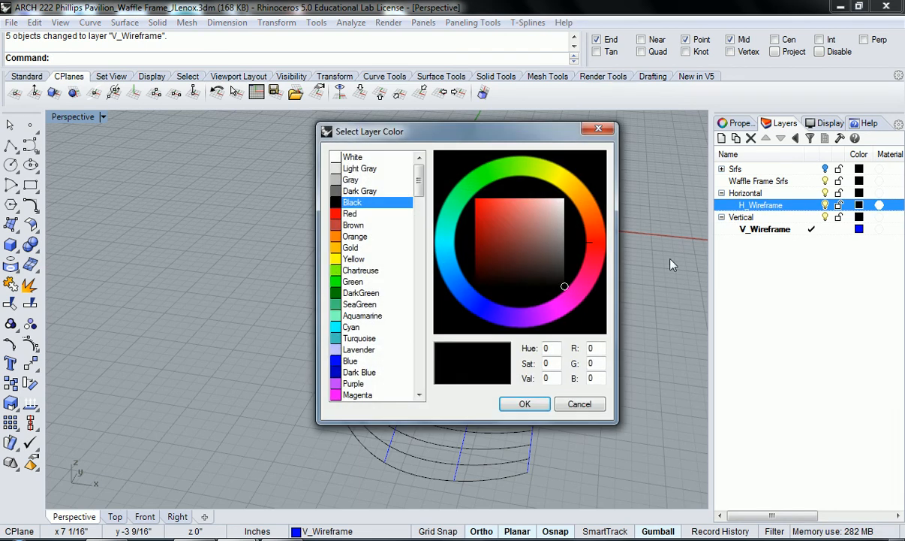
{"action": "left_click", "coordinate": [353, 214]}
{"action": "left_click", "coordinate": [525, 404]}
{"action": "double_click", "coordinate": [799, 211]}
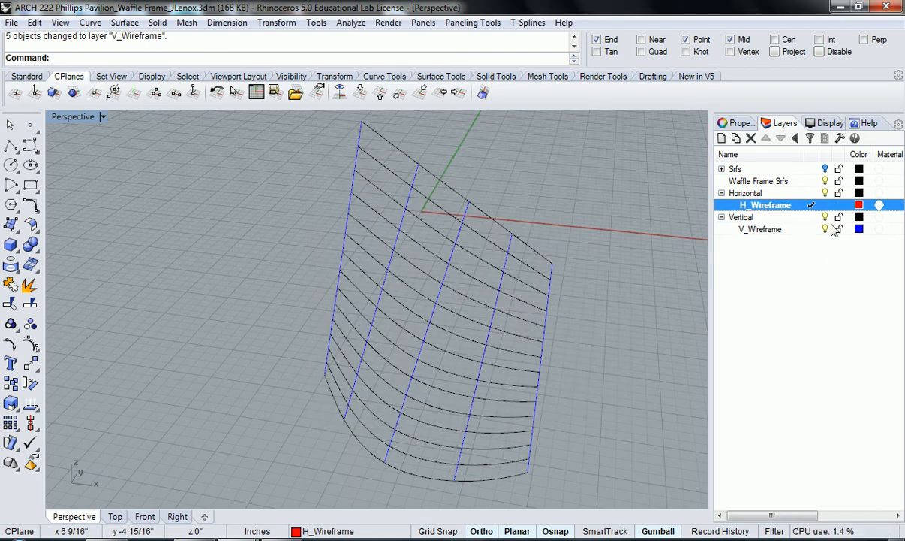
- Turn off the V_Wireframe layer and move all the displayed horizontal wireframe curves to the H_Wireframe layer
{"action": "left_click", "coordinate": [825, 228]}
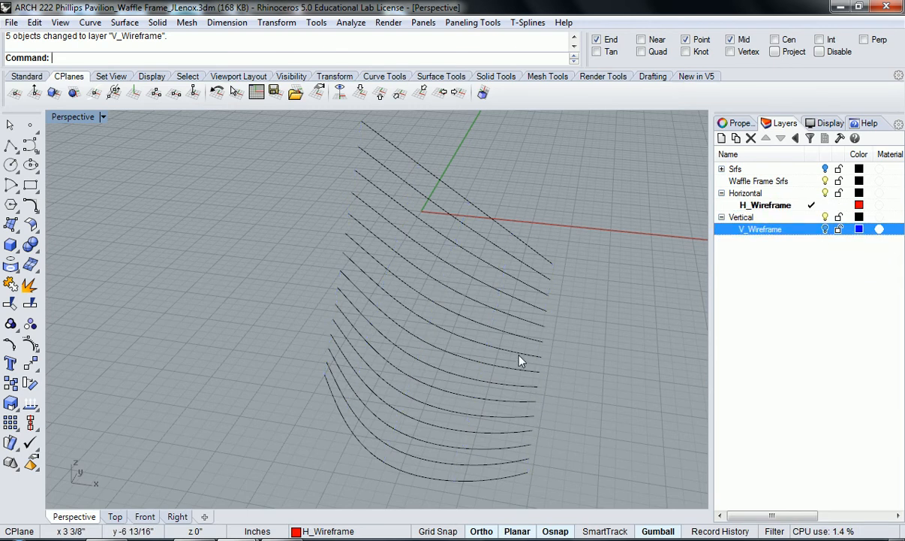
{"action": "scroll", "coordinate": [533, 375], "scroll_direction": "down", "scroll_amount": 3}
{"action": "right_click_drag", "start_coordinate": [549, 384], "coordinate": [589, 359]}
{"action": "left_click_drag", "start_coordinate": [593, 432], "coordinate": [401, 139]}
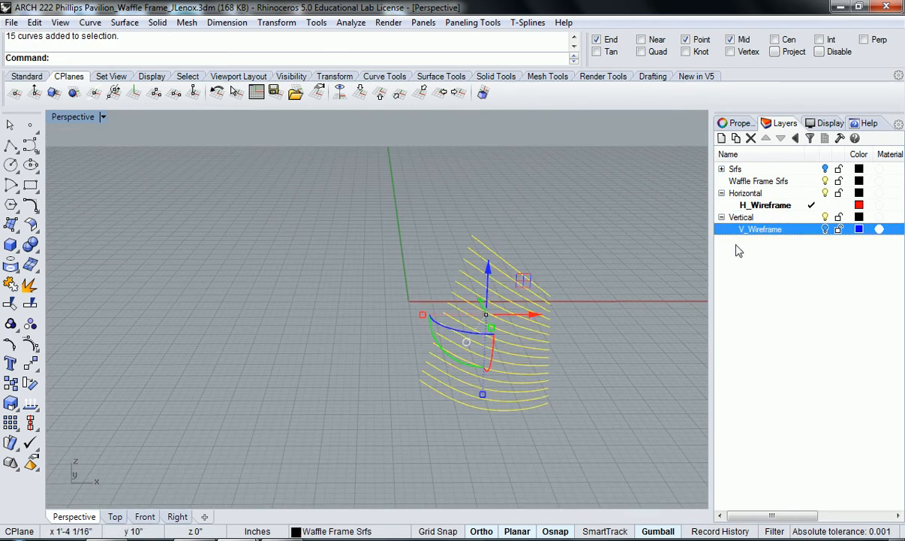
{"action": "right_click", "coordinate": [781, 213]}
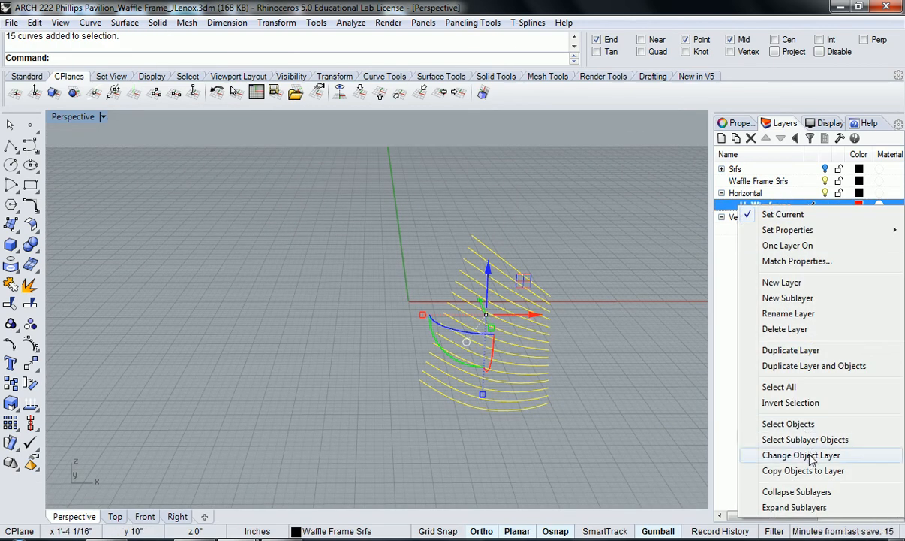
{"action": "left_click", "coordinate": [773, 439]}
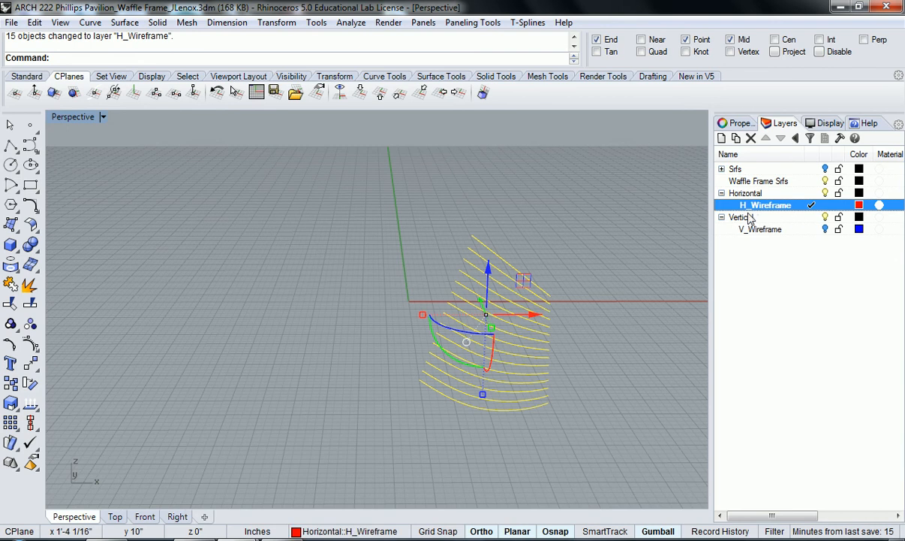
- Deselect the horizontal curves and turn the V_Wireframe layer back on to display both curve sets together
{"action": "left_click", "coordinate": [622, 338]}
{"action": "right_click_drag", "start_coordinate": [625, 337], "coordinate": [570, 381]}
{"action": "left_click", "coordinate": [825, 229]}
{"action": "scroll", "coordinate": [538, 390], "scroll_direction": "up", "scroll_amount": 3}
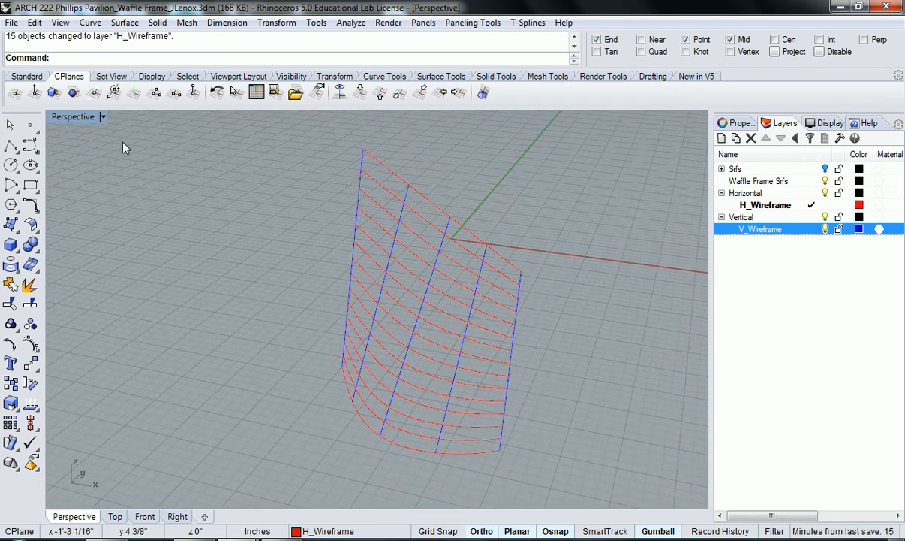